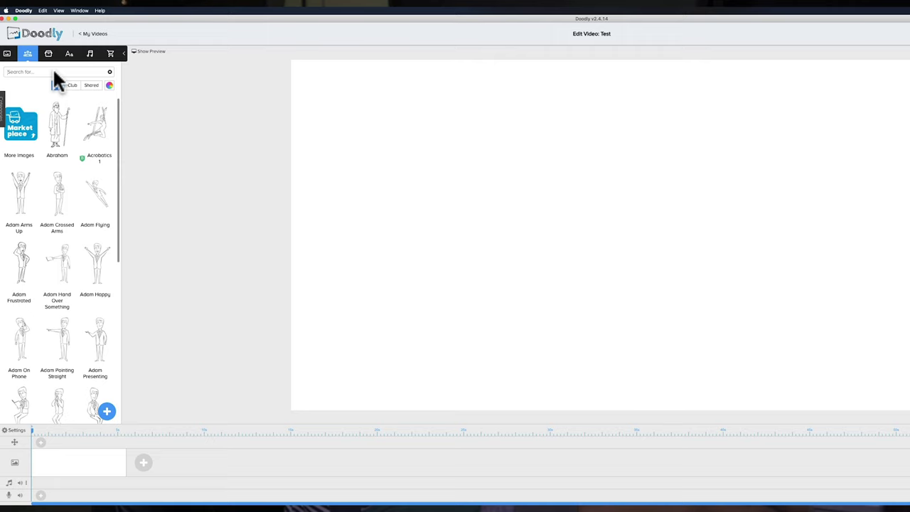
Step: Search the character library for "doctor" and look through the matching characters
{"action": "left_click", "coordinate": [7, 55]}
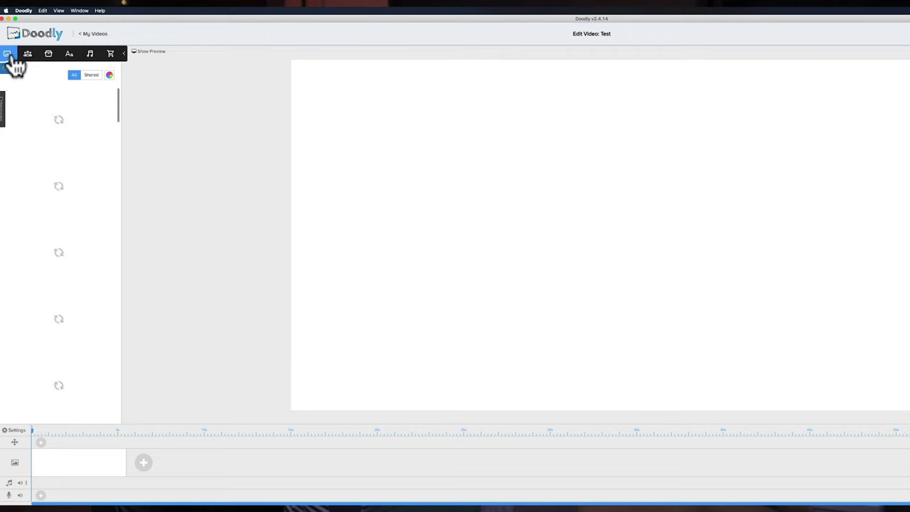
{"action": "left_click", "coordinate": [32, 57]}
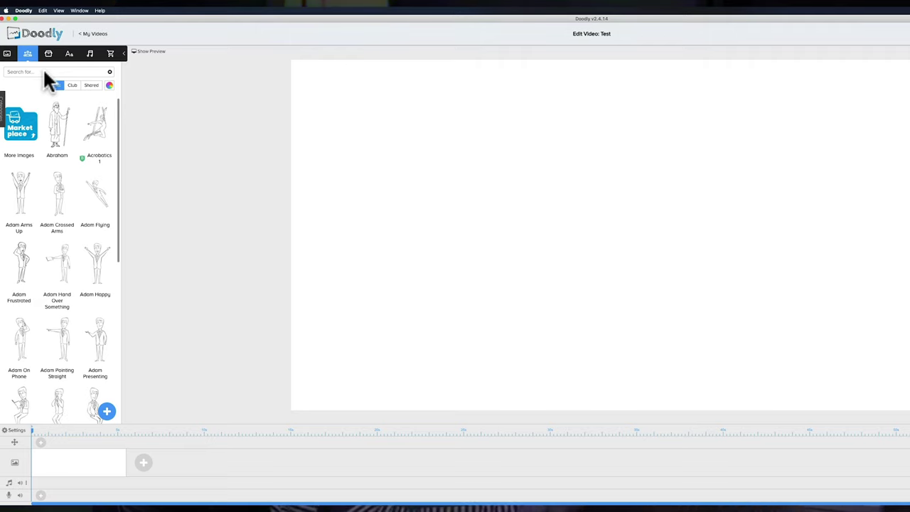
{"action": "left_click", "coordinate": [44, 71]}
{"action": "type", "text": "doctor"}
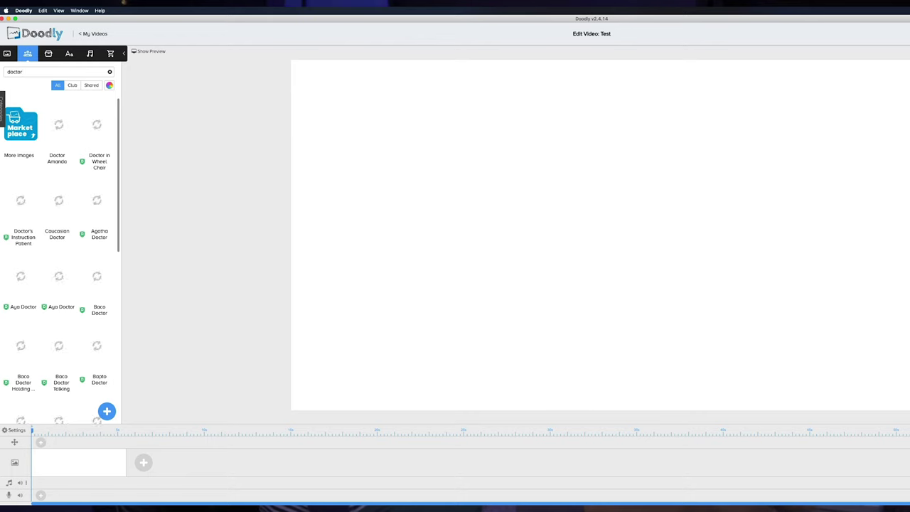
{"action": "scroll", "coordinate": [51, 234], "scroll_direction": "down", "scroll_amount": 4}
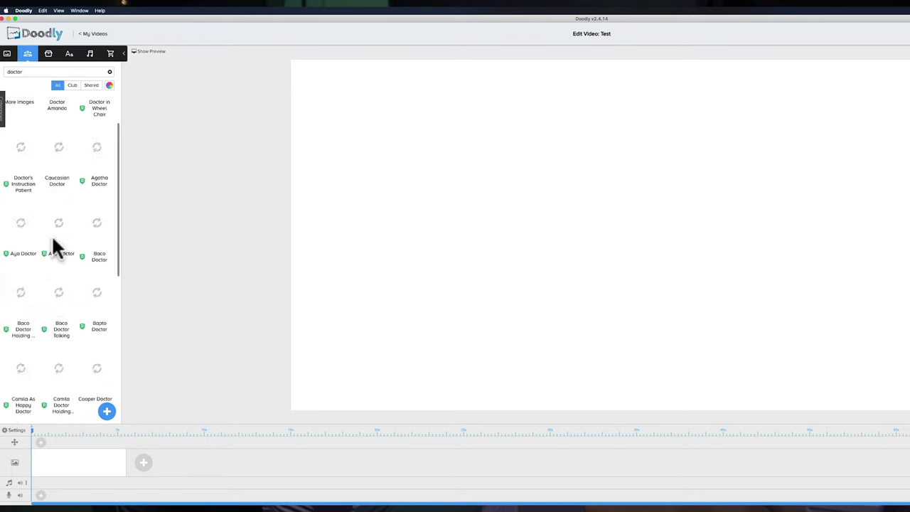
{"action": "scroll", "coordinate": [52, 234], "scroll_direction": "up", "scroll_amount": 4}
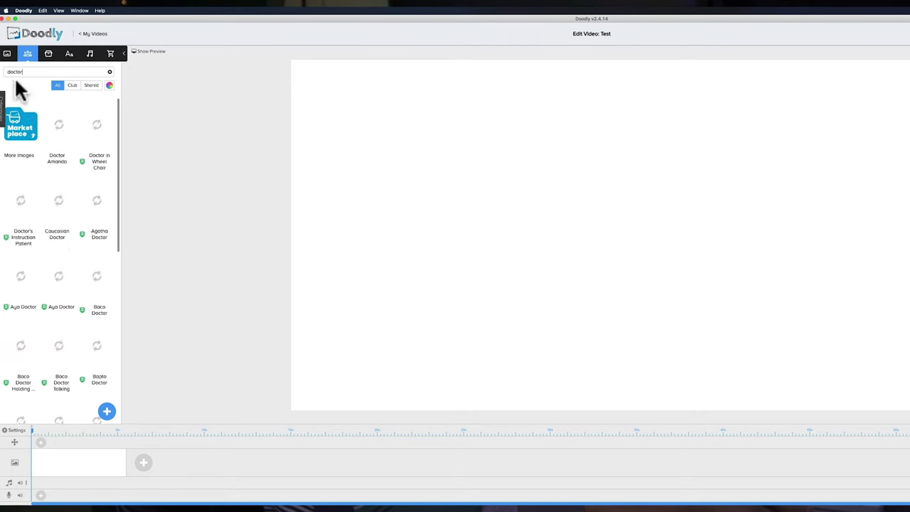
Step: Place the reception and waiting-room scene with the desk, bench and potted plants from the scene library onto the blank canvas
{"action": "left_click", "coordinate": [7, 55]}
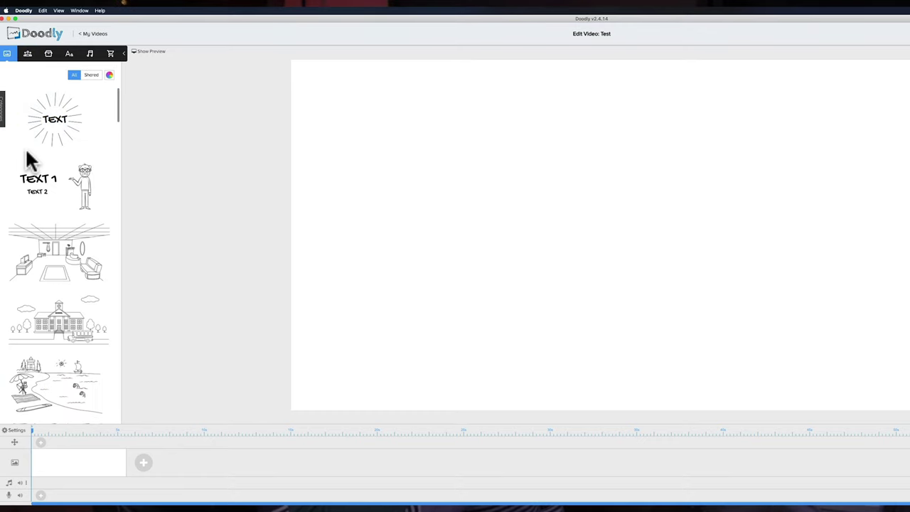
{"action": "scroll", "coordinate": [56, 253], "scroll_direction": "down", "scroll_amount": 10}
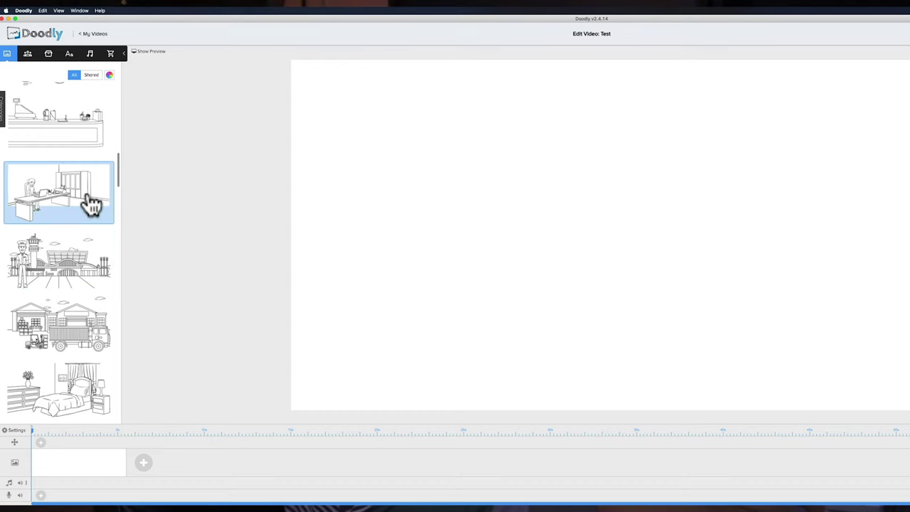
{"action": "scroll", "coordinate": [81, 256], "scroll_direction": "down", "scroll_amount": 5}
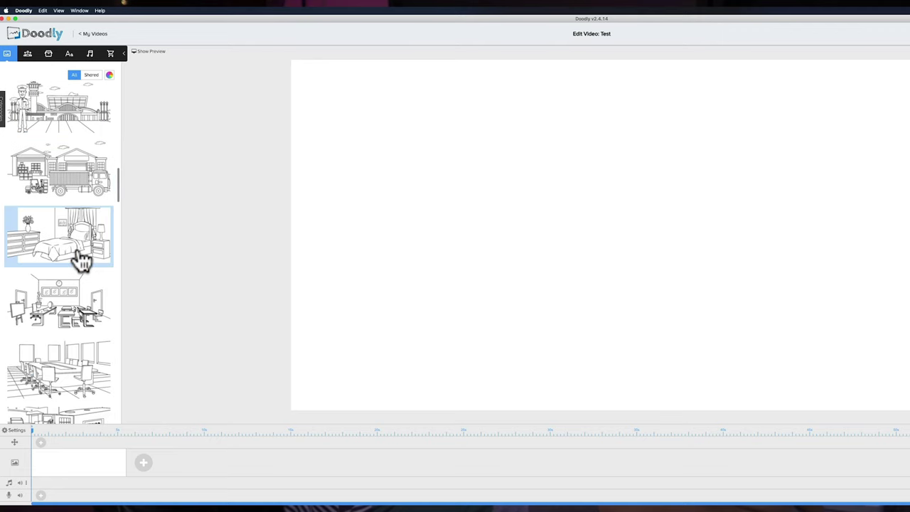
{"action": "scroll", "coordinate": [81, 256], "scroll_direction": "down", "scroll_amount": 4}
{"action": "scroll", "coordinate": [81, 257], "scroll_direction": "down", "scroll_amount": 6}
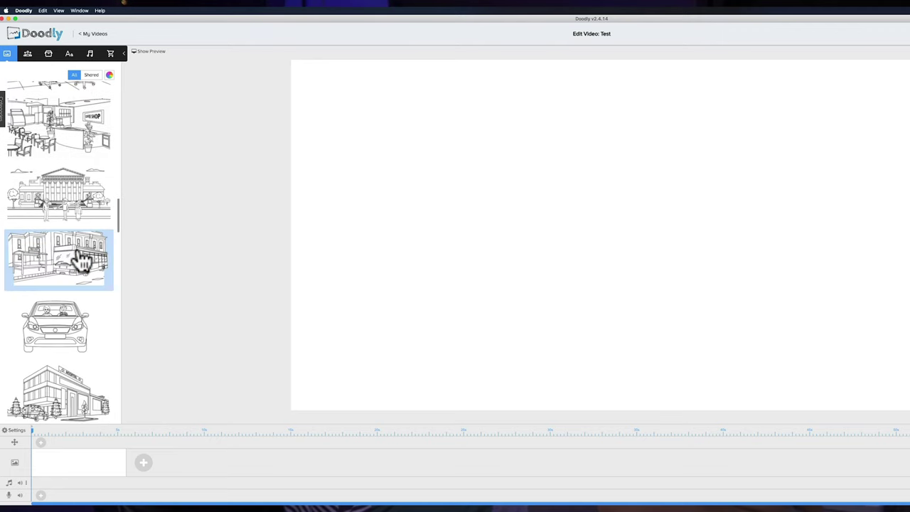
{"action": "scroll", "coordinate": [82, 262], "scroll_direction": "down", "scroll_amount": 6}
{"action": "scroll", "coordinate": [81, 262], "scroll_direction": "down", "scroll_amount": 20}
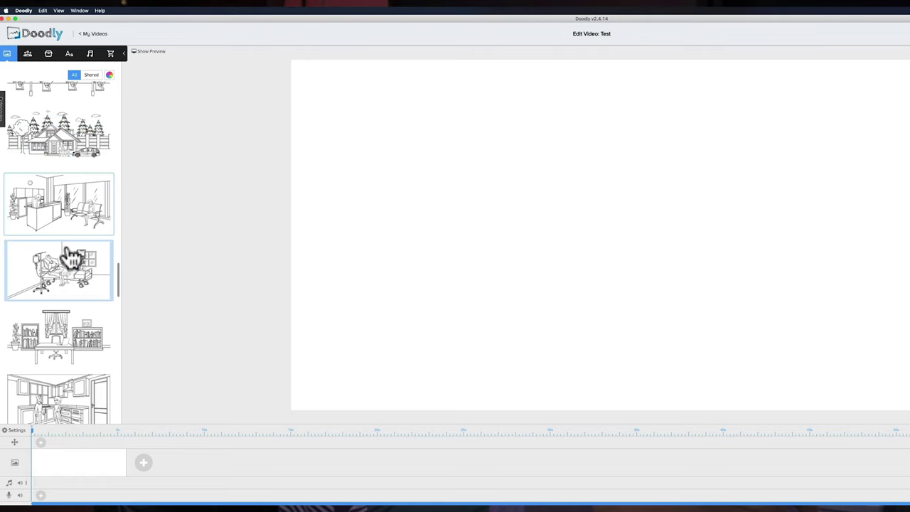
{"action": "left_click_drag", "start_coordinate": [63, 205], "coordinate": [570, 189]}
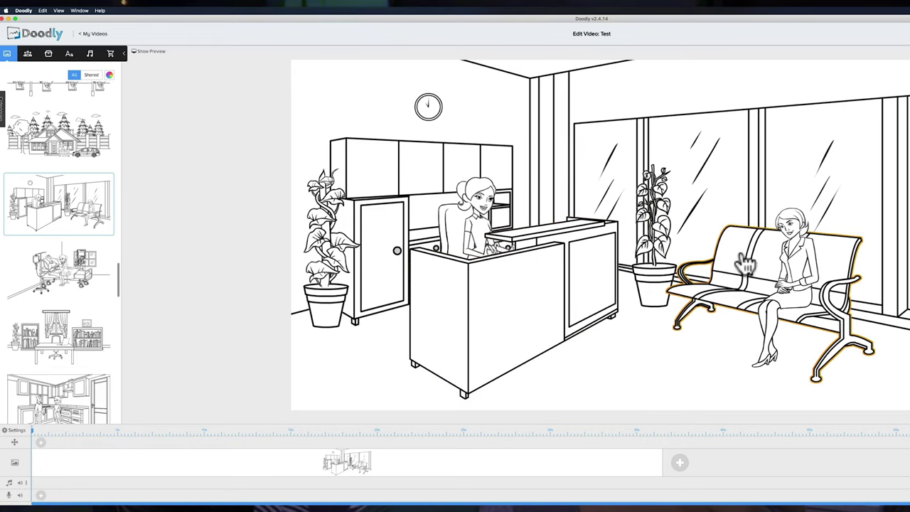
Step: Shift the waiting bench, the plant beside it and the plant's pot slightly to the right in the scene
{"action": "left_click_drag", "start_coordinate": [745, 265], "coordinate": [775, 256]}
{"action": "left_click_drag", "start_coordinate": [661, 267], "coordinate": [695, 268]}
{"action": "left_click_drag", "start_coordinate": [653, 279], "coordinate": [689, 279]}
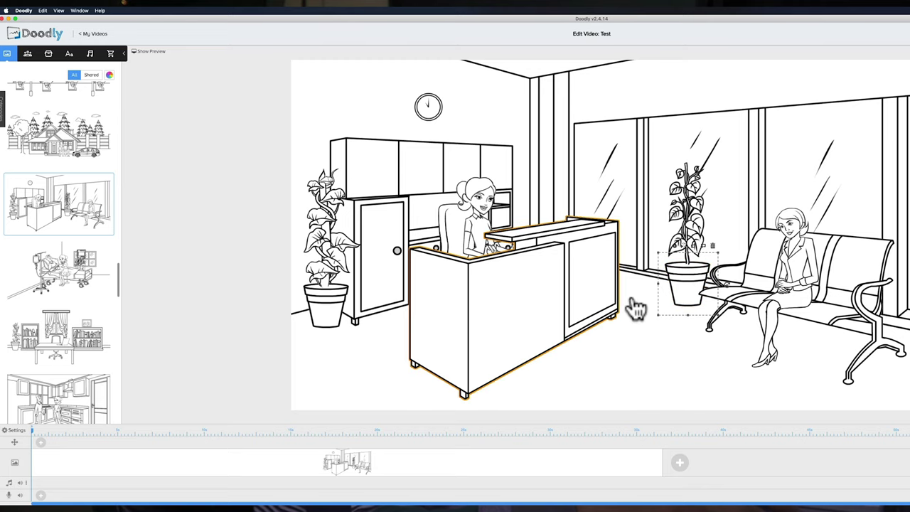
{"action": "left_click", "coordinate": [671, 354]}
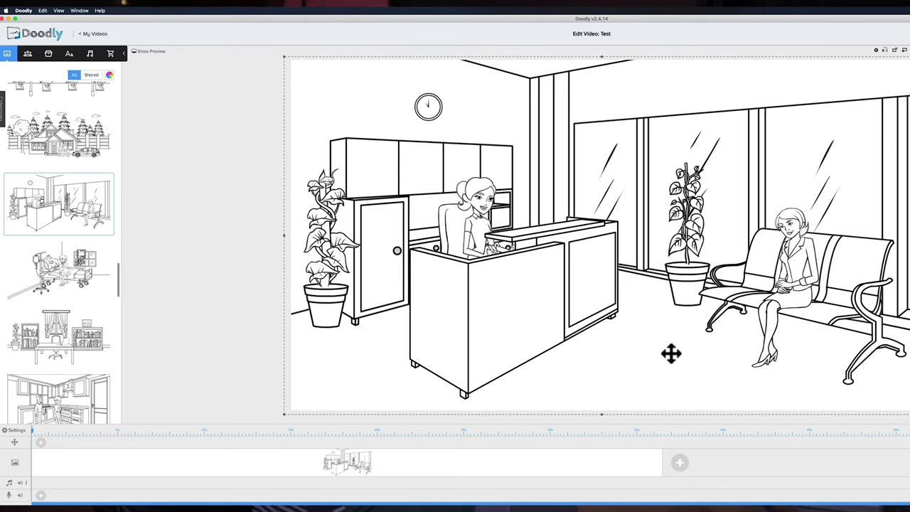
Step: Turn the Doodly Rainbow colour option on for the scene library and back off
{"action": "left_click", "coordinate": [109, 76]}
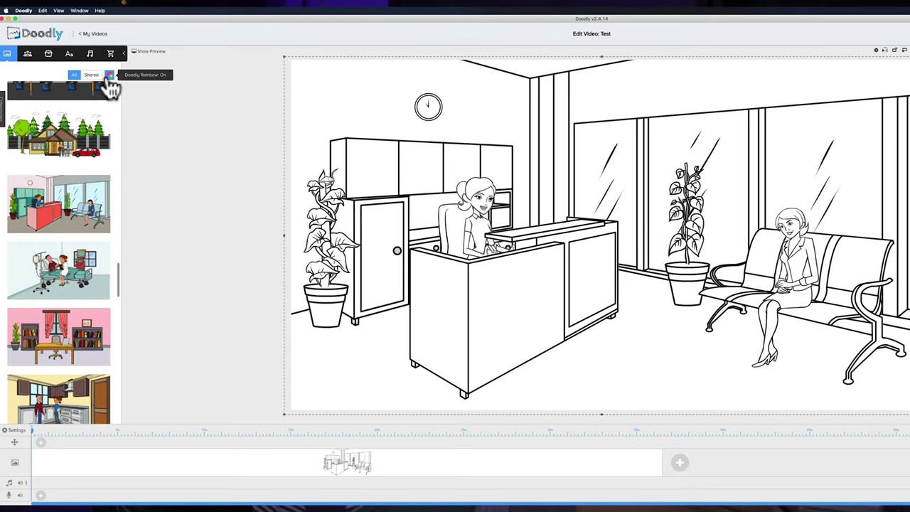
{"action": "left_click", "coordinate": [109, 76]}
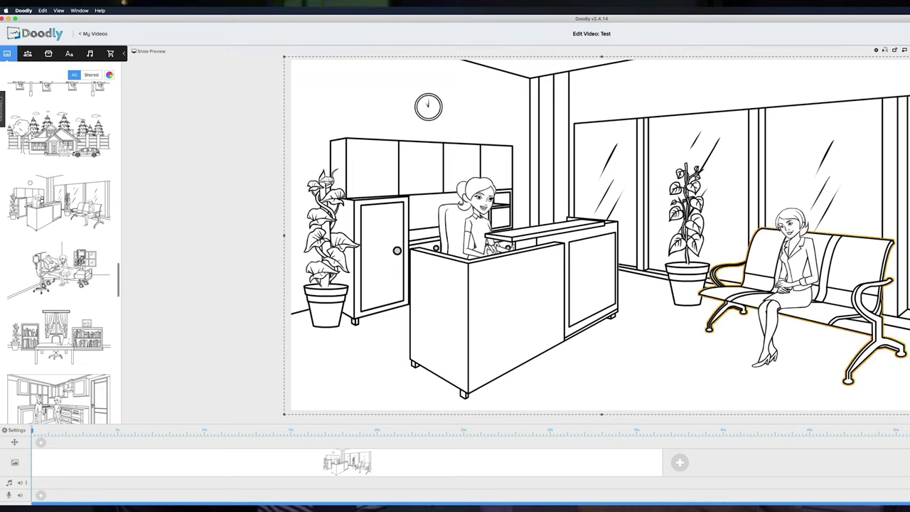
Step: Search the props library for "table" and replace the reception desk with the table that has a drawer cabinet underneath
{"action": "left_click", "coordinate": [28, 55]}
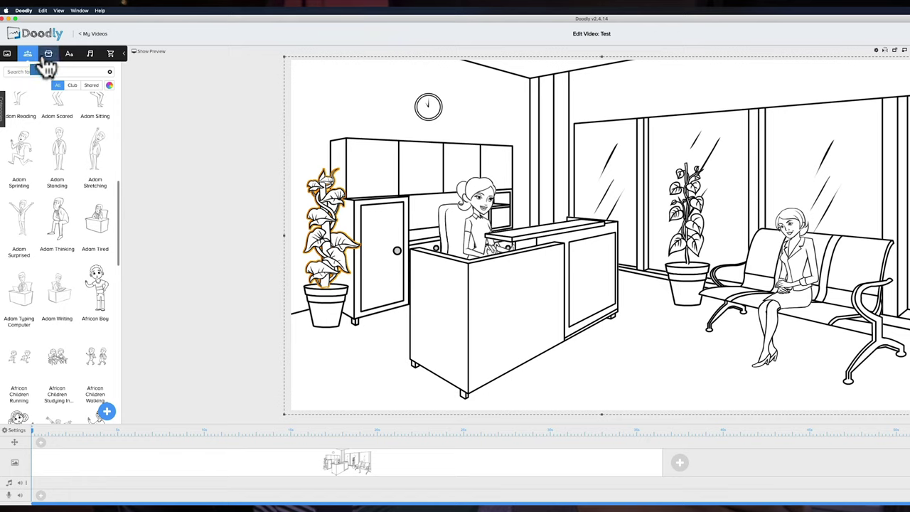
{"action": "left_click", "coordinate": [48, 54]}
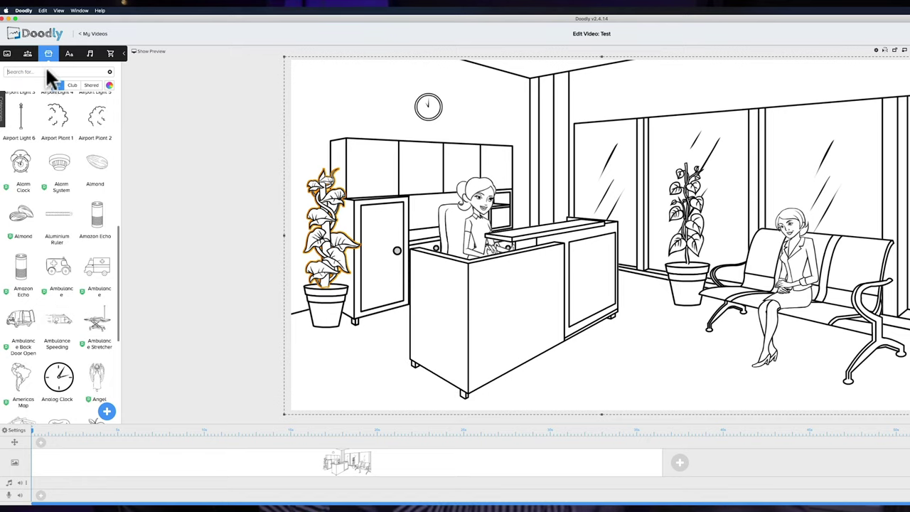
{"action": "type", "text": "table"}
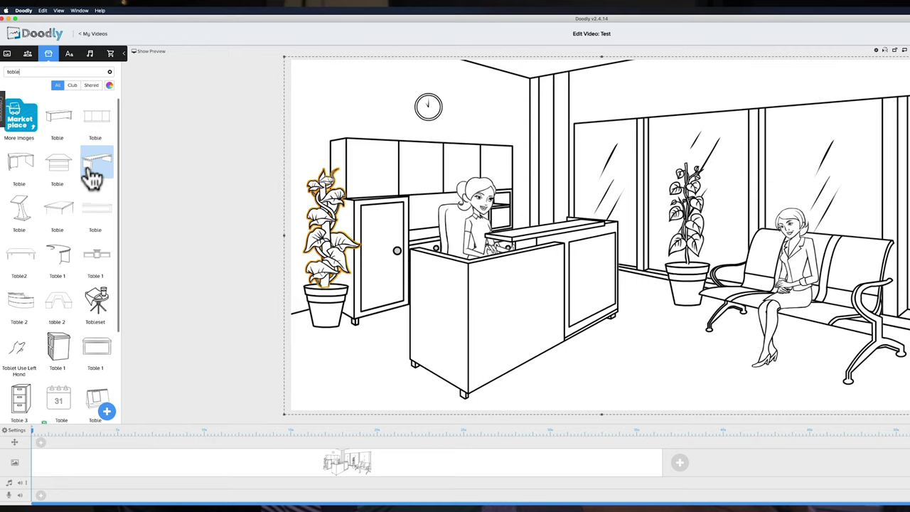
{"action": "left_click", "coordinate": [19, 168]}
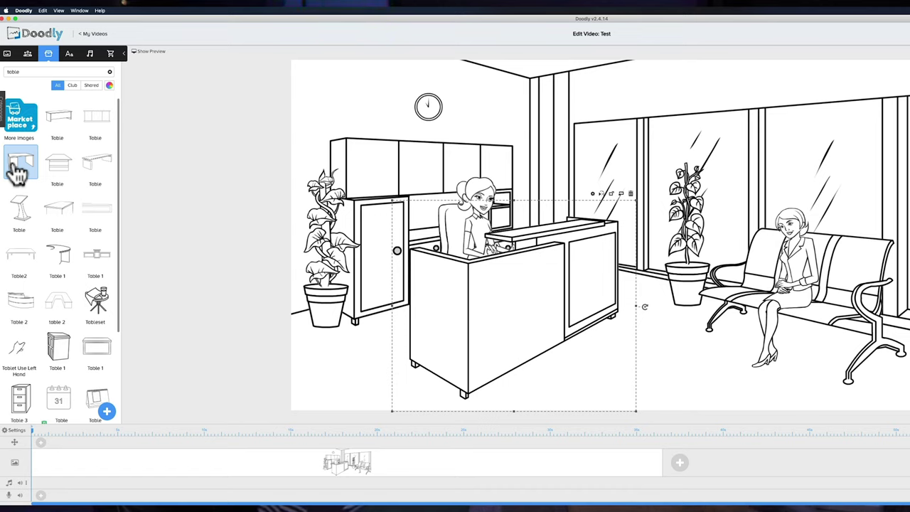
{"action": "left_click_drag", "start_coordinate": [17, 171], "coordinate": [527, 249]}
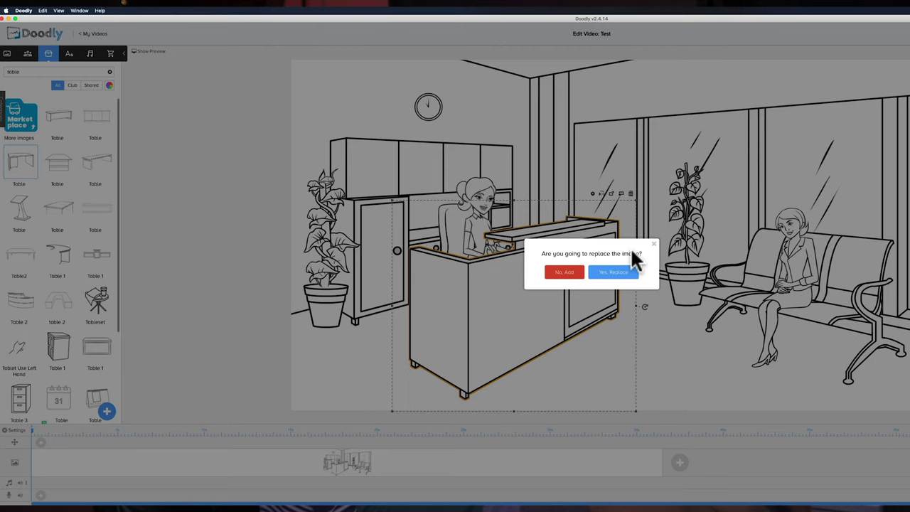
{"action": "left_click", "coordinate": [613, 274]}
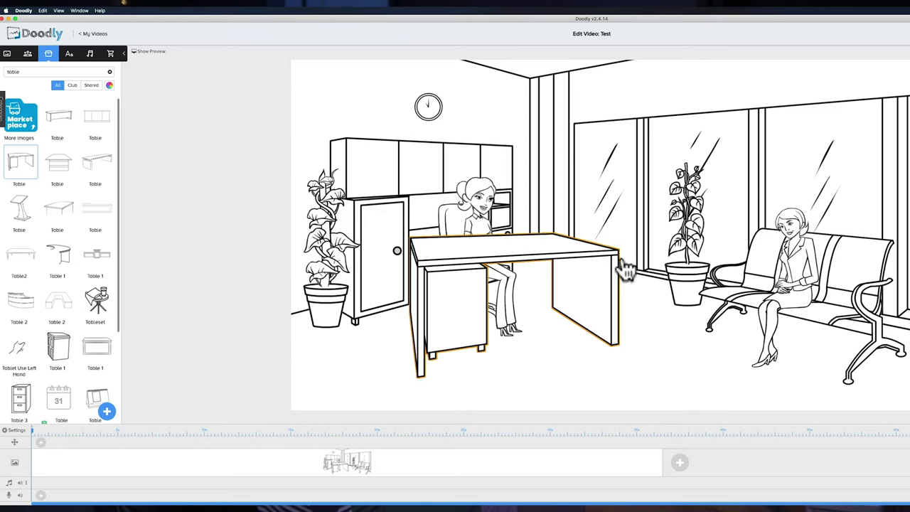
Step: Remove the table with the drawer cabinet and add the long table with two block legs as a separate image
{"action": "left_click", "coordinate": [561, 256]}
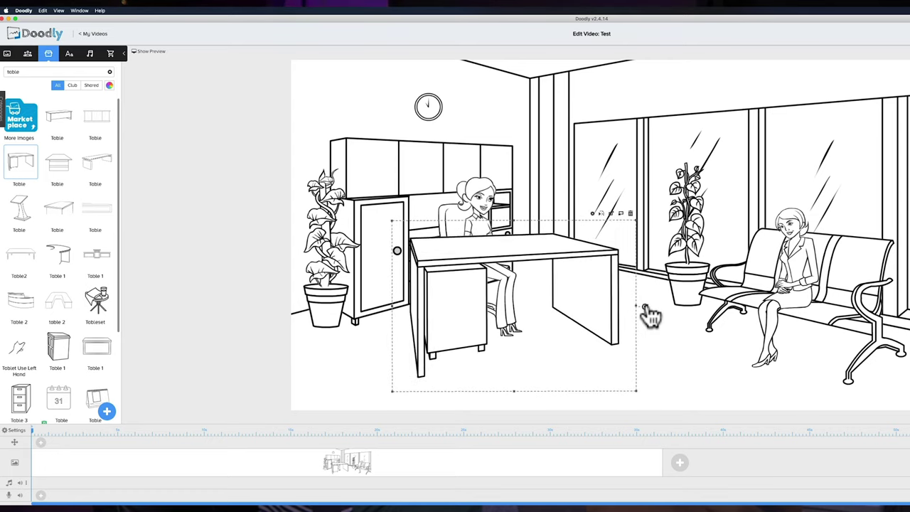
{"action": "key", "text": "super+z"}
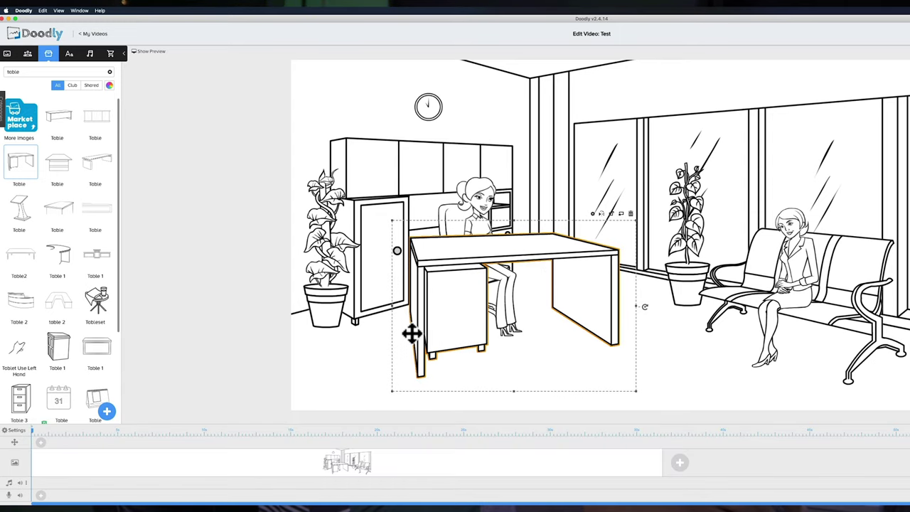
{"action": "left_click", "coordinate": [630, 212]}
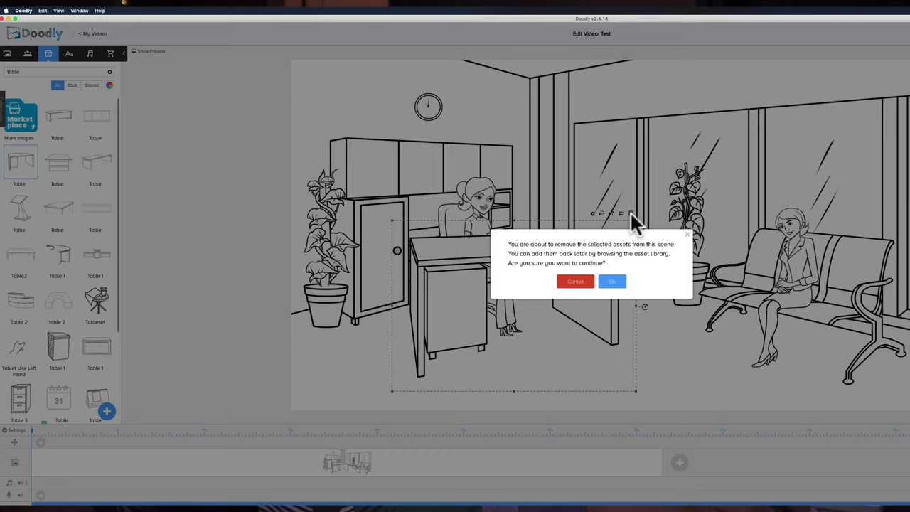
{"action": "left_click", "coordinate": [614, 282]}
{"action": "left_click_drag", "start_coordinate": [105, 172], "coordinate": [528, 320]}
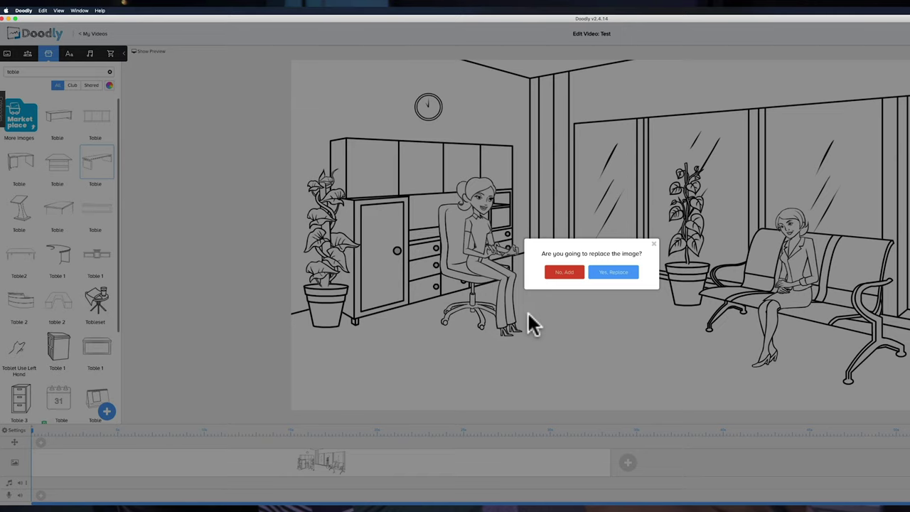
{"action": "left_click", "coordinate": [552, 284]}
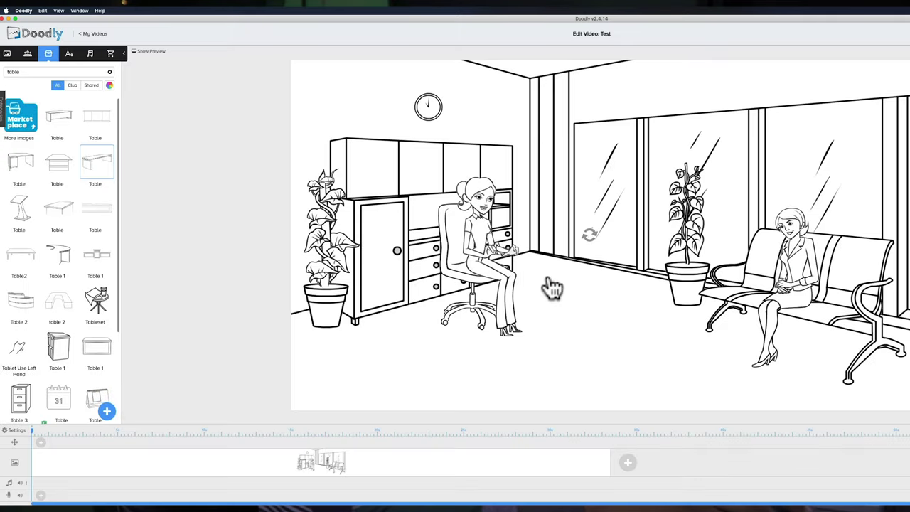
{"action": "left_click", "coordinate": [711, 223]}
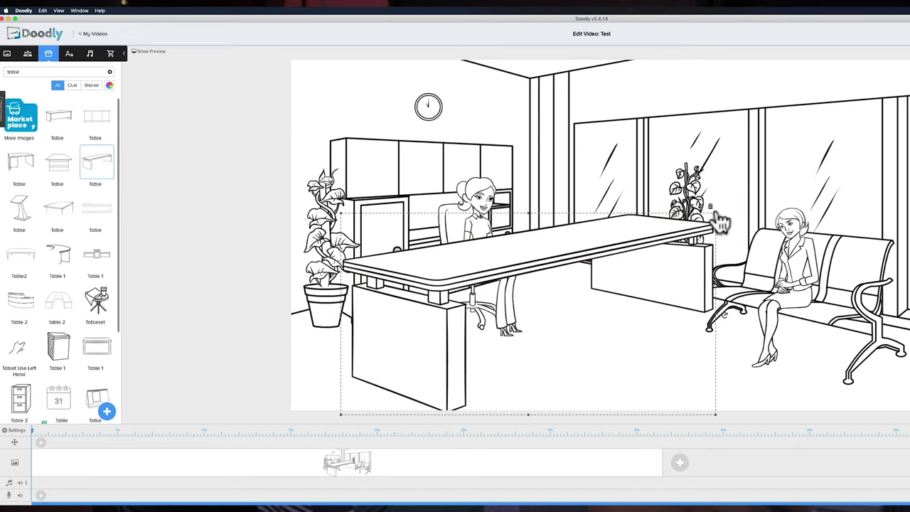
{"action": "key", "text": "super+z"}
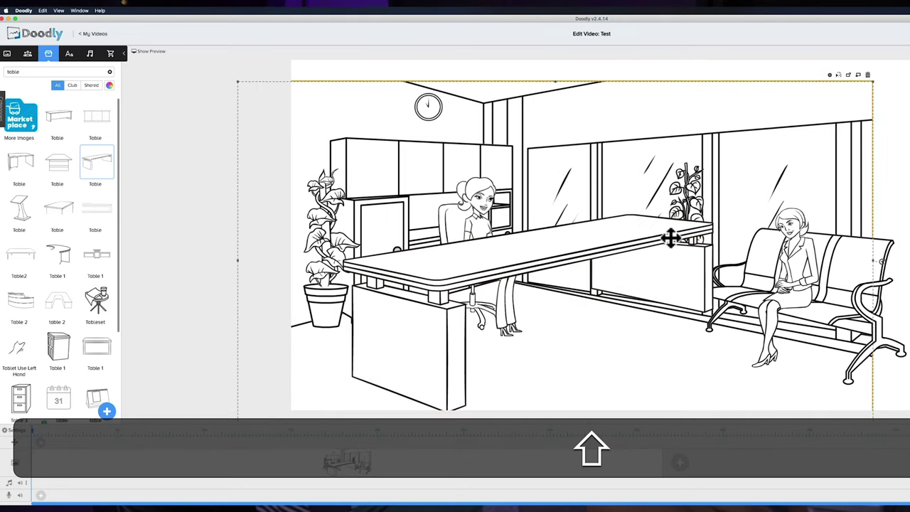
{"action": "key", "text": "super+shift+z"}
Step: Scale down the long table and position it in front of the seated receptionist
{"action": "left_click", "coordinate": [667, 252]}
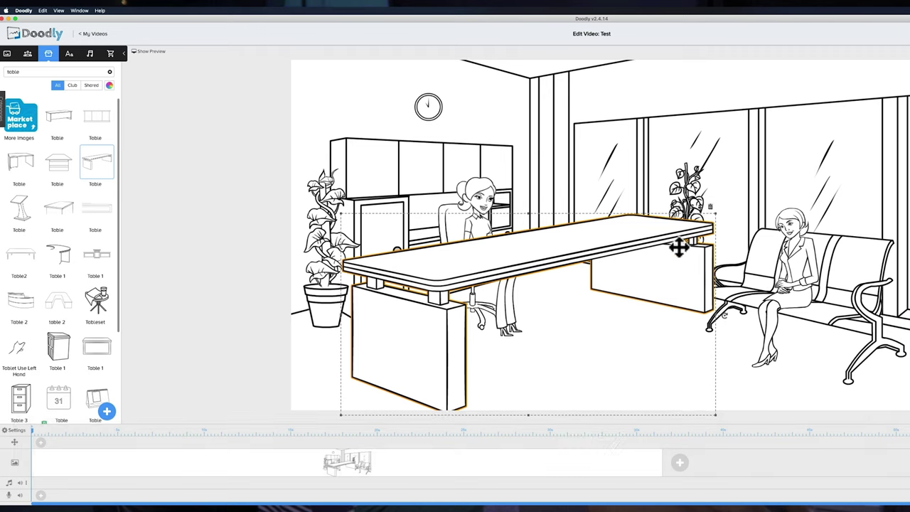
{"action": "left_click_drag", "start_coordinate": [720, 224], "coordinate": [635, 270]}
{"action": "left_click_drag", "start_coordinate": [520, 321], "coordinate": [545, 288]}
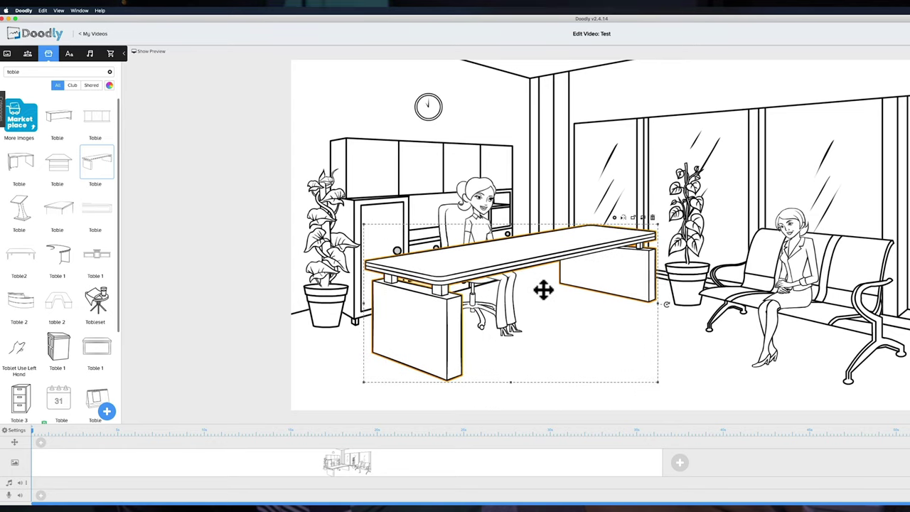
{"action": "left_click_drag", "start_coordinate": [658, 226], "coordinate": [611, 249]}
{"action": "left_click_drag", "start_coordinate": [522, 306], "coordinate": [547, 286]}
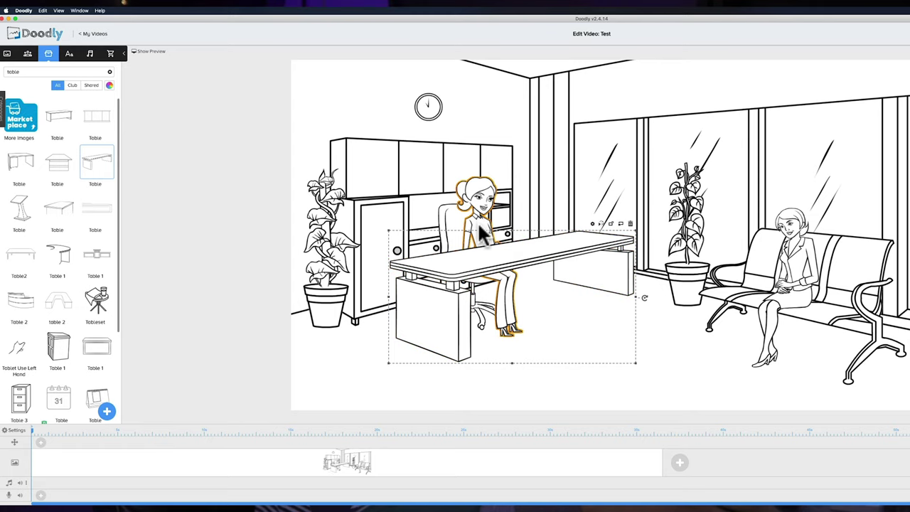
{"action": "left_click", "coordinate": [652, 360]}
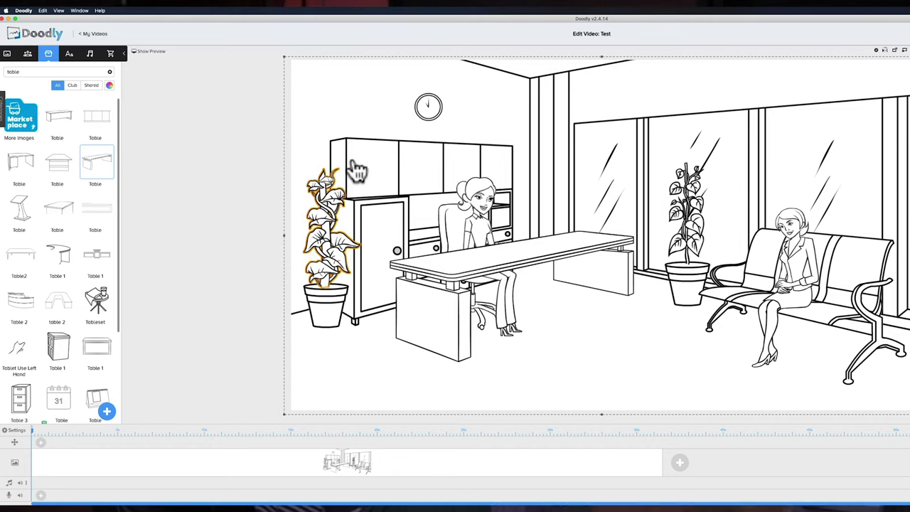
Step: Search the character library for "doctor" and add the Baco Doctor Talking character as a separate image
{"action": "left_click", "coordinate": [27, 54]}
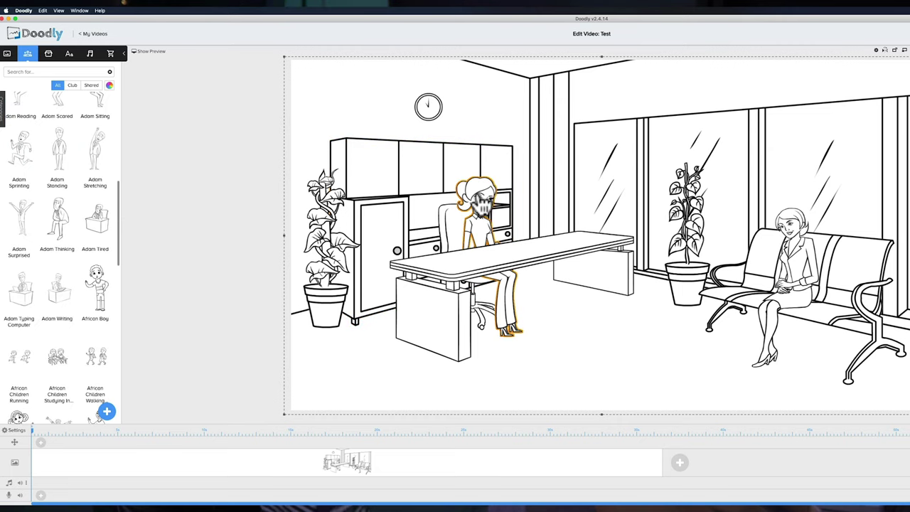
{"action": "left_click", "coordinate": [30, 73]}
{"action": "type", "text": "doctor"}
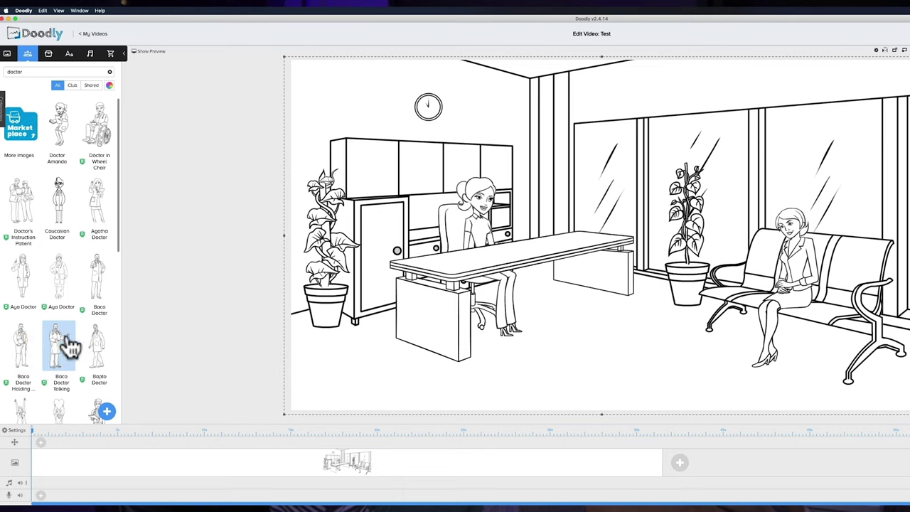
{"action": "scroll", "coordinate": [70, 347], "scroll_direction": "down", "scroll_amount": 3}
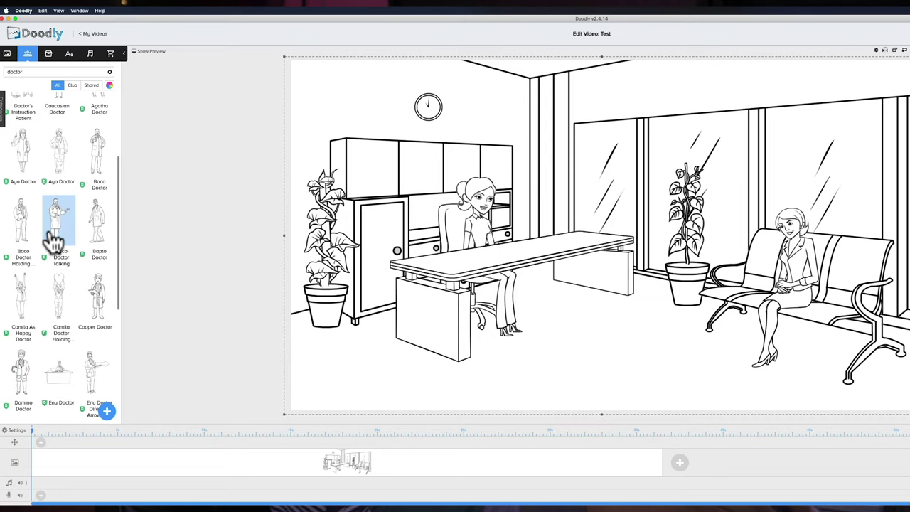
{"action": "left_click_drag", "start_coordinate": [54, 235], "coordinate": [381, 344]}
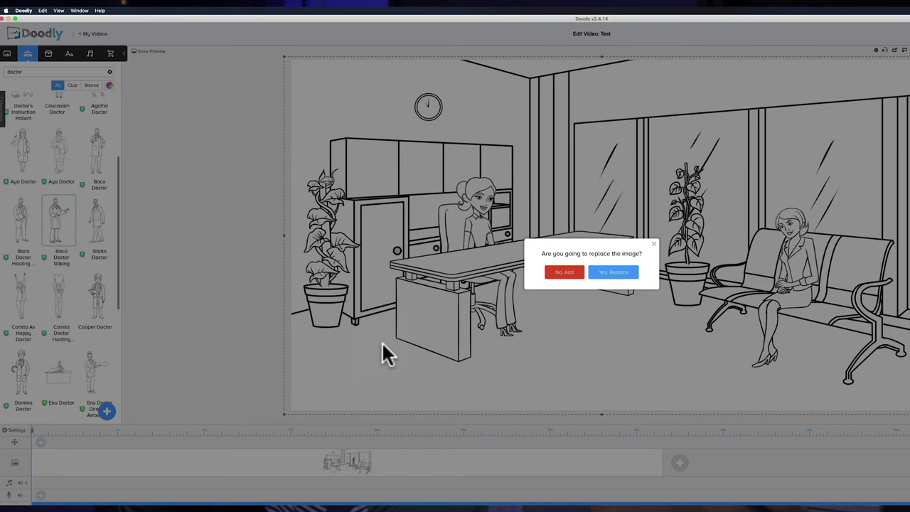
{"action": "left_click", "coordinate": [571, 276]}
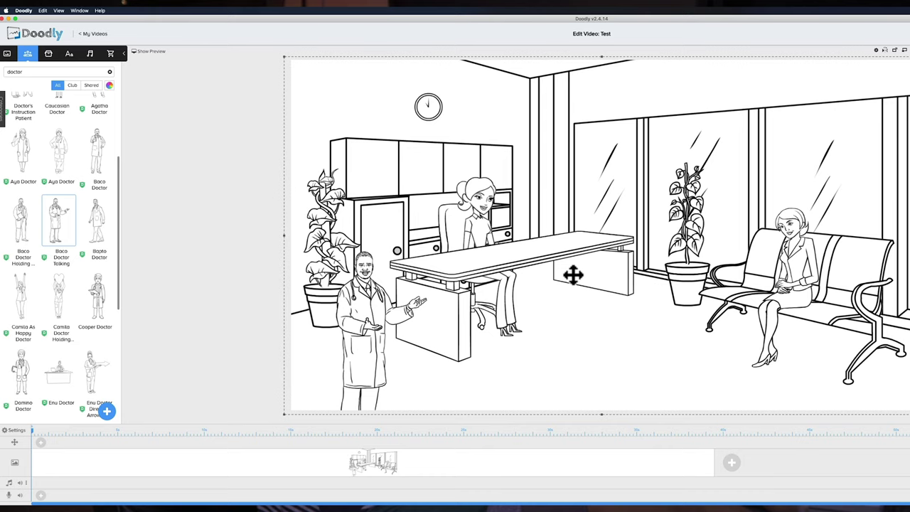
Step: Enlarge the doctor character and position him standing at the near end of the long table, in front of the cabinets
{"action": "left_click", "coordinate": [355, 292]}
{"action": "left_click_drag", "start_coordinate": [355, 292], "coordinate": [374, 284]}
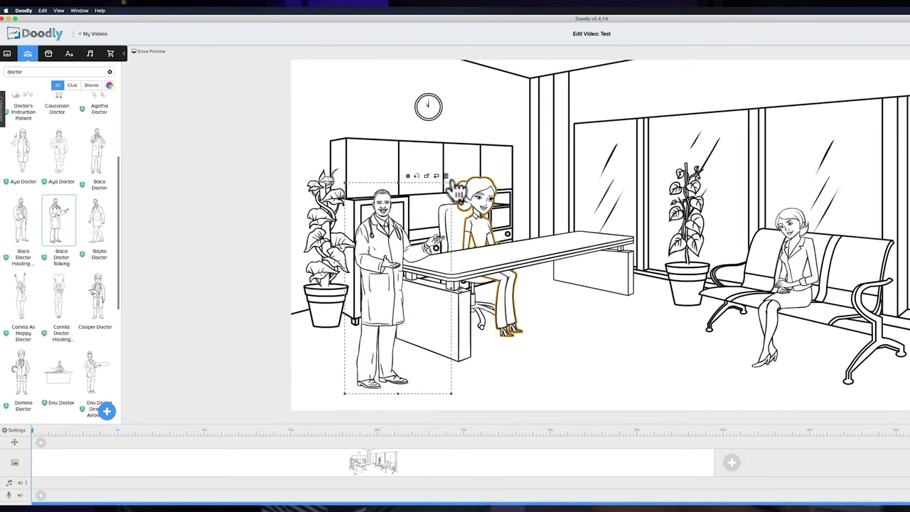
{"action": "left_click_drag", "start_coordinate": [451, 181], "coordinate": [481, 124]}
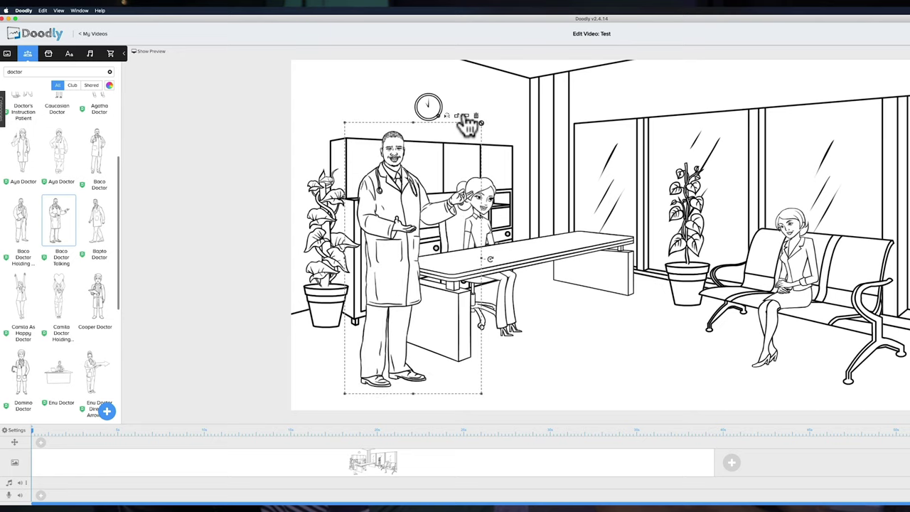
{"action": "left_click_drag", "start_coordinate": [412, 264], "coordinate": [423, 273]}
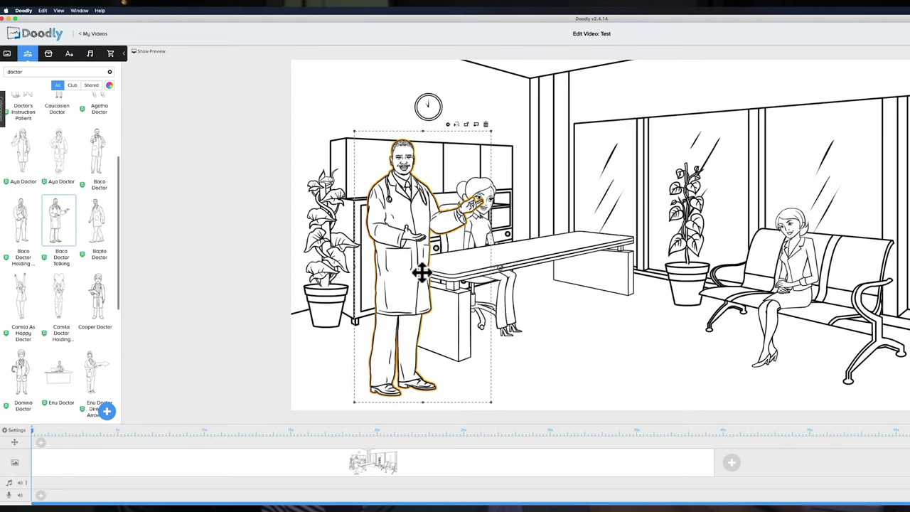
{"action": "left_click", "coordinate": [575, 315]}
{"action": "left_click_drag", "start_coordinate": [410, 270], "coordinate": [376, 263]}
{"action": "left_click", "coordinate": [589, 275]}
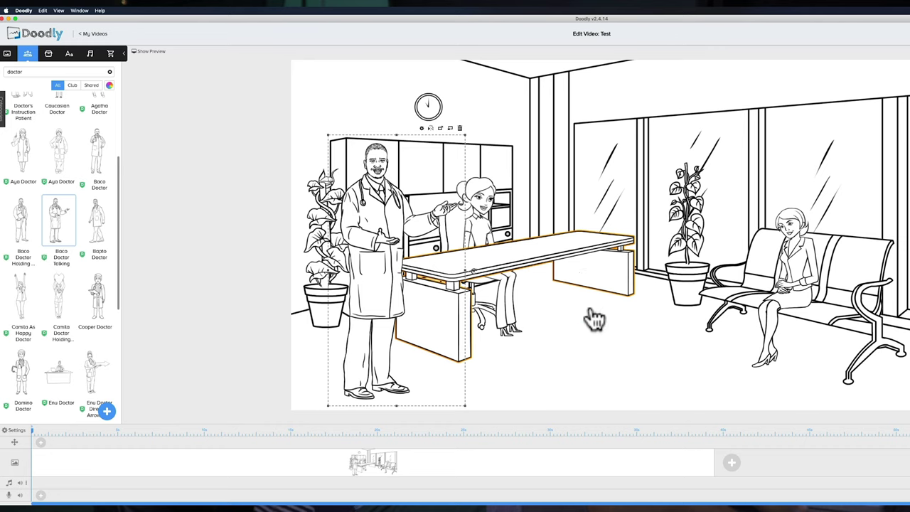
{"action": "mouse_move", "coordinate": [288, 502]}
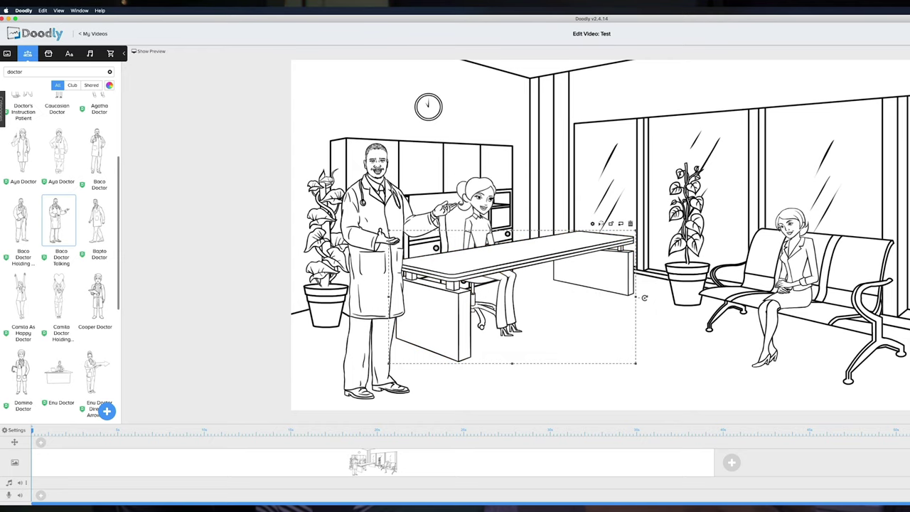
{"action": "key", "text": "space"}
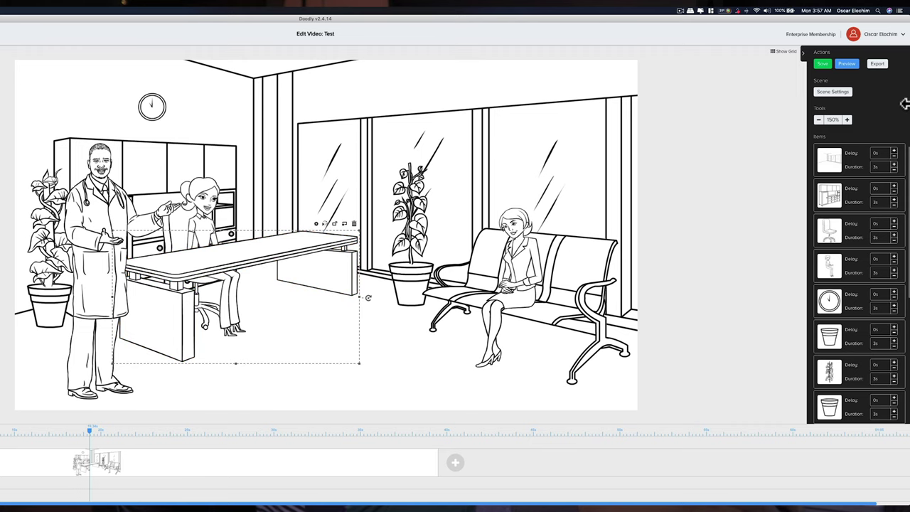
Step: Set the drawing duration of the room background with walls and windows to 0 s
{"action": "left_click", "coordinate": [895, 170]}
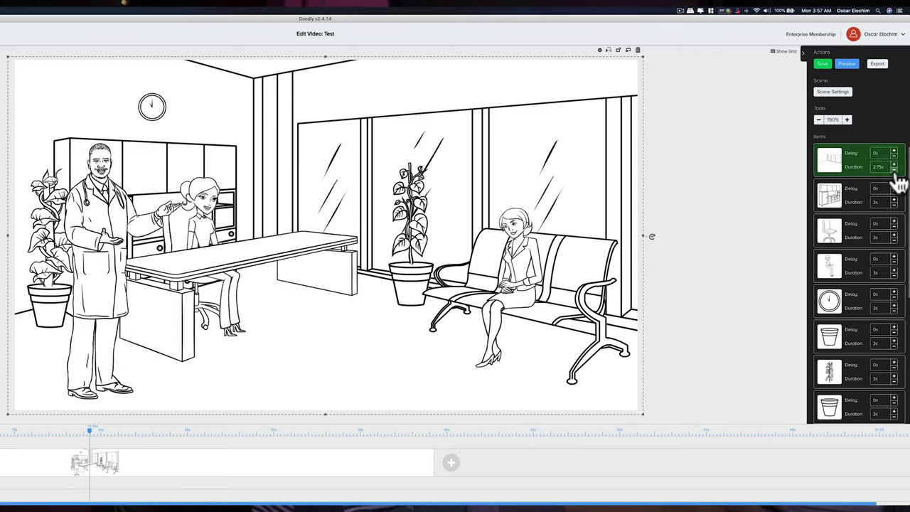
{"action": "left_click", "coordinate": [894, 170]}
{"action": "left_click", "coordinate": [894, 170]}
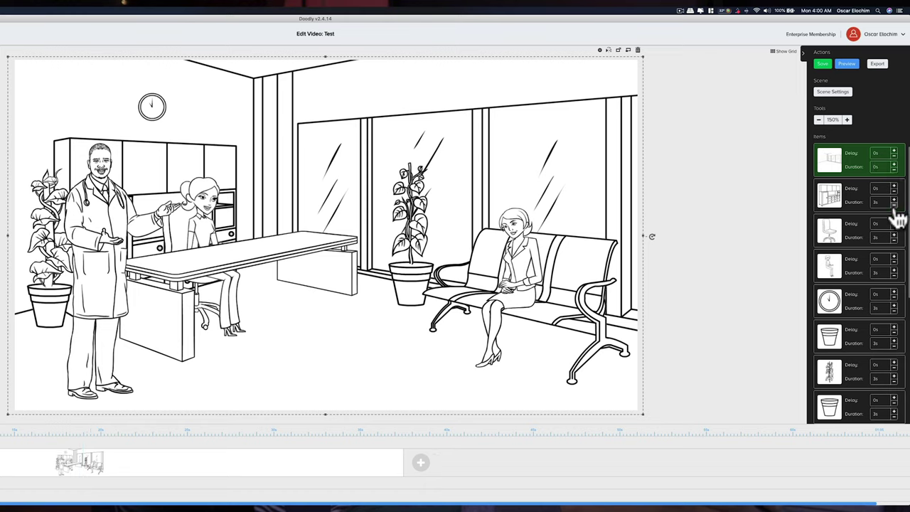
Step: Set the drawing duration of the wall cabinets to 0 s
{"action": "left_click", "coordinate": [895, 205]}
{"action": "left_click", "coordinate": [895, 206]}
{"action": "left_click", "coordinate": [895, 206]}
{"action": "left_click", "coordinate": [895, 206]}
{"action": "left_click", "coordinate": [895, 205]}
{"action": "left_click", "coordinate": [894, 206]}
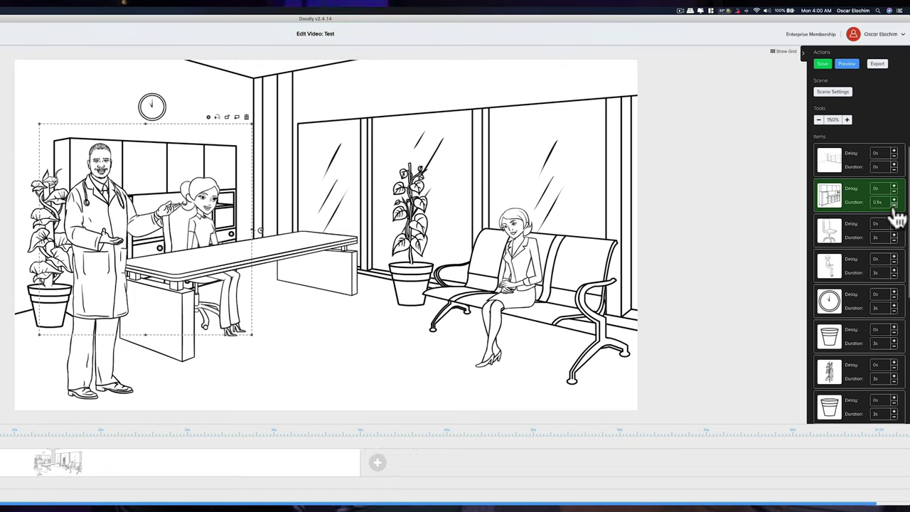
{"action": "left_click", "coordinate": [895, 206]}
{"action": "left_click", "coordinate": [894, 206]}
Step: Set the drawing duration of the receptionist's office chair to 0 s
{"action": "left_click", "coordinate": [894, 238]}
{"action": "left_click", "coordinate": [894, 238]}
{"action": "left_click", "coordinate": [894, 238]}
{"action": "left_click", "coordinate": [894, 239]}
{"action": "left_click", "coordinate": [894, 239]}
{"action": "left_click", "coordinate": [894, 238]}
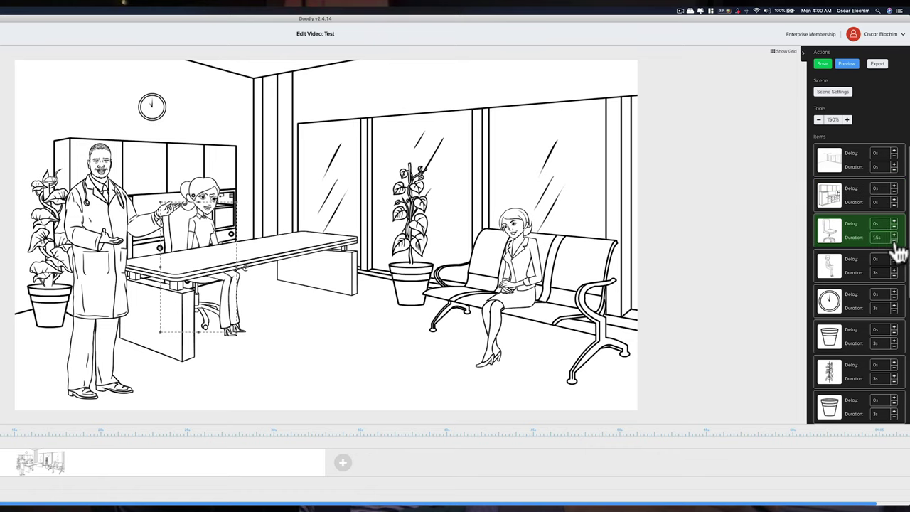
{"action": "left_click", "coordinate": [894, 239]}
{"action": "left_click", "coordinate": [894, 240]}
{"action": "left_click", "coordinate": [894, 239]}
{"action": "left_click", "coordinate": [894, 240]}
{"action": "left_click", "coordinate": [894, 239]}
{"action": "left_click", "coordinate": [894, 239]}
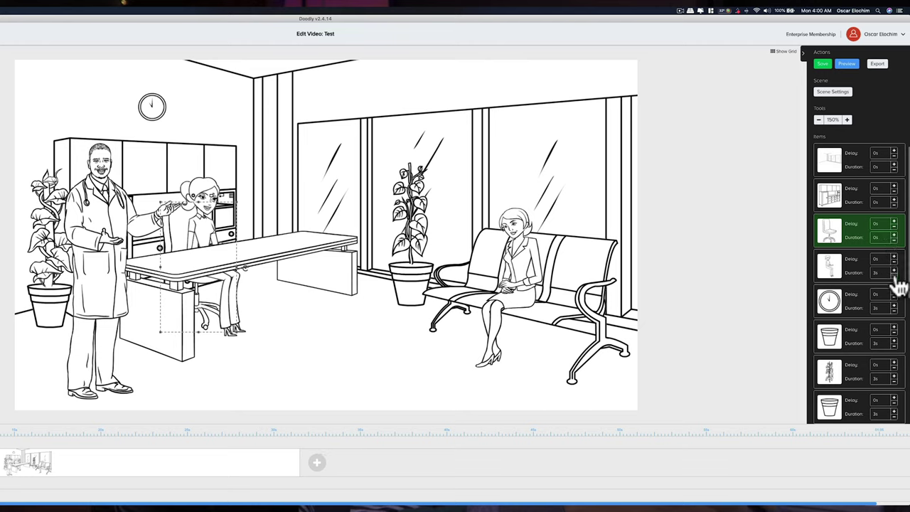
Step: Set the drawing duration of the seated receptionist to 0 s
{"action": "left_click", "coordinate": [894, 272]}
{"action": "left_click", "coordinate": [894, 275]}
{"action": "left_click", "coordinate": [894, 275]}
{"action": "left_click", "coordinate": [894, 274]}
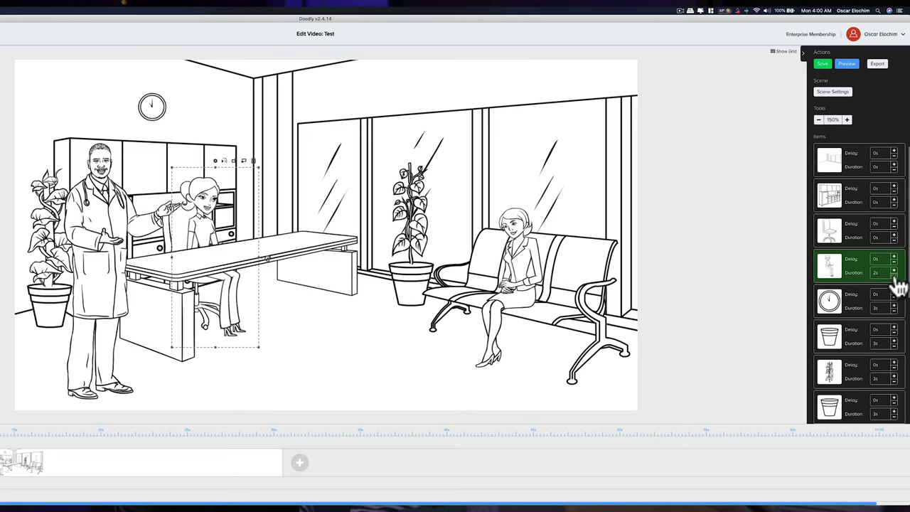
{"action": "left_click", "coordinate": [895, 271]}
{"action": "left_click", "coordinate": [895, 271]}
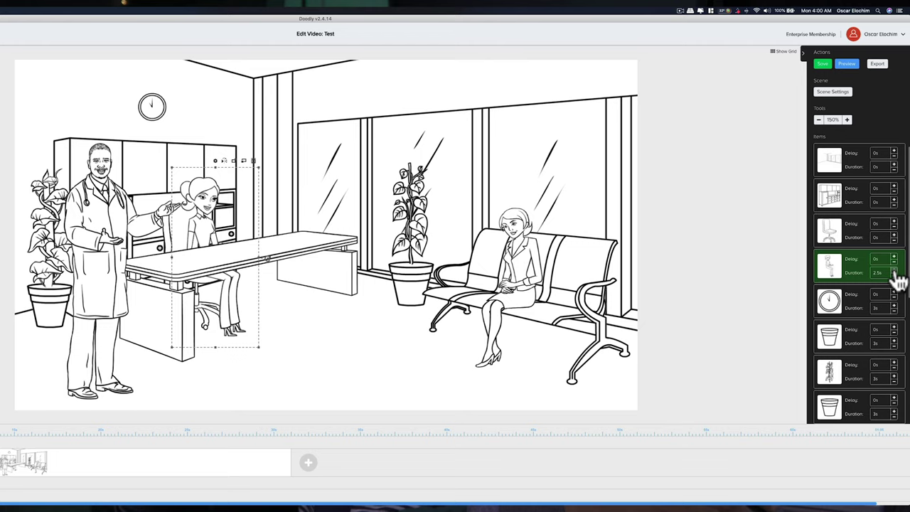
{"action": "left_click", "coordinate": [896, 277]}
{"action": "left_click", "coordinate": [896, 277]}
{"action": "left_click", "coordinate": [896, 278]}
{"action": "left_click", "coordinate": [895, 278]}
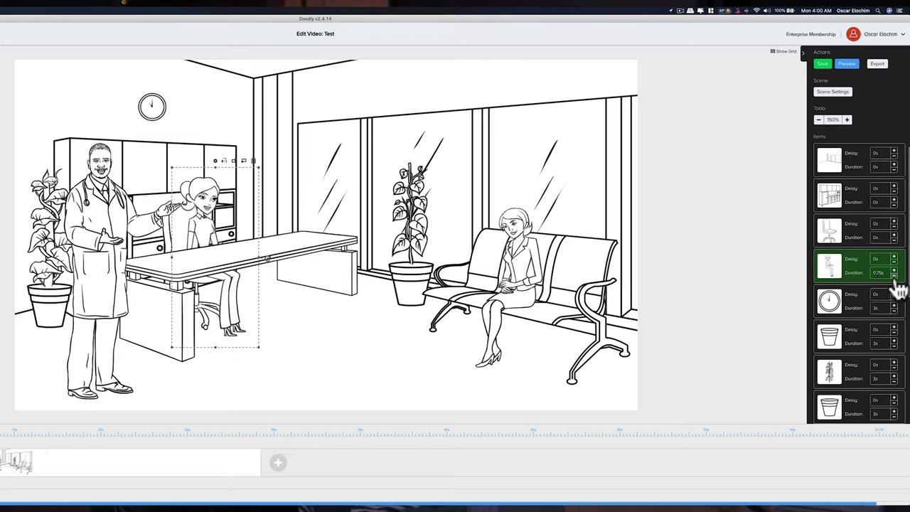
{"action": "left_click", "coordinate": [895, 277]}
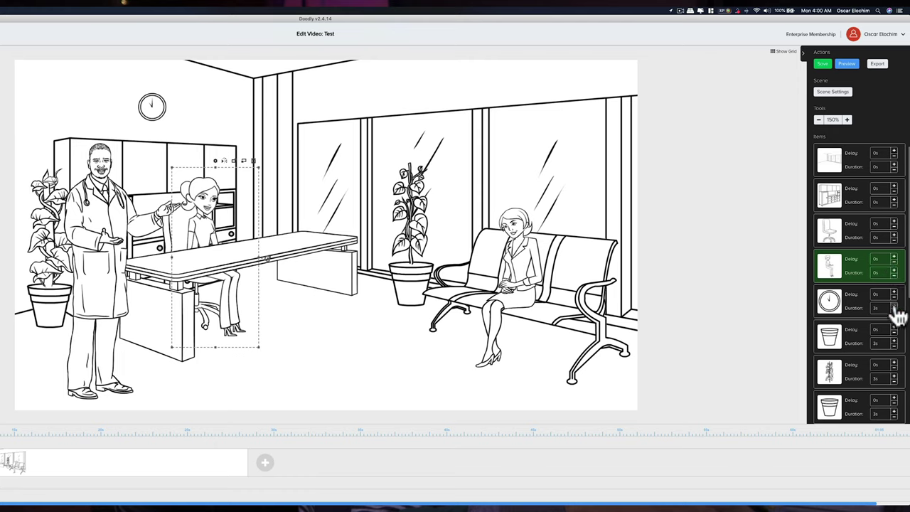
Step: Set the drawing duration of the wall clock to 0 s
{"action": "left_click", "coordinate": [895, 312]}
{"action": "left_click", "coordinate": [895, 312]}
{"action": "left_click", "coordinate": [894, 312]}
{"action": "left_click", "coordinate": [895, 312]}
{"action": "left_click", "coordinate": [894, 312]}
{"action": "left_click", "coordinate": [895, 312]}
{"action": "left_click", "coordinate": [895, 313]}
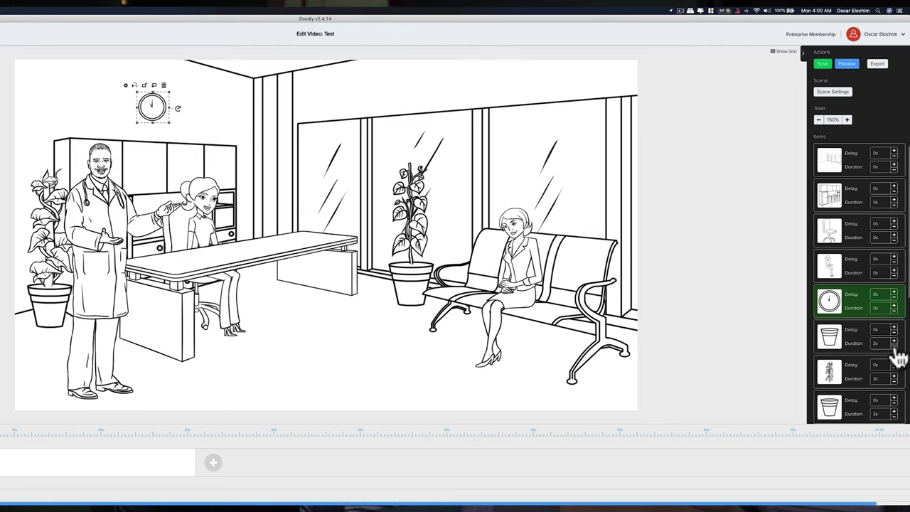
Step: Set the drawing durations of the pot by the windows and the plant in it to 0 s
{"action": "left_click", "coordinate": [895, 348]}
{"action": "left_click", "coordinate": [895, 348]}
{"action": "left_click", "coordinate": [894, 348]}
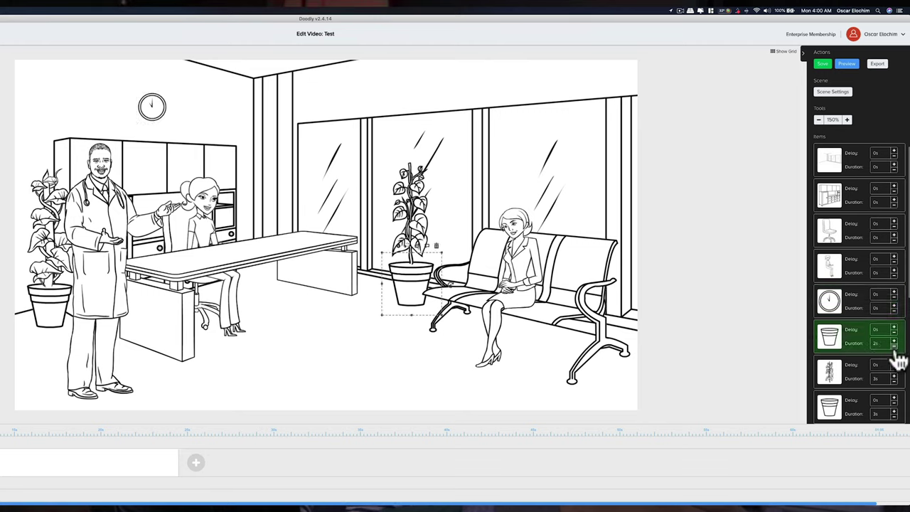
{"action": "left_click", "coordinate": [895, 348]}
{"action": "left_click", "coordinate": [894, 348]}
{"action": "left_click", "coordinate": [895, 347]}
{"action": "scroll", "coordinate": [898, 345], "scroll_direction": "down", "scroll_amount": 2}
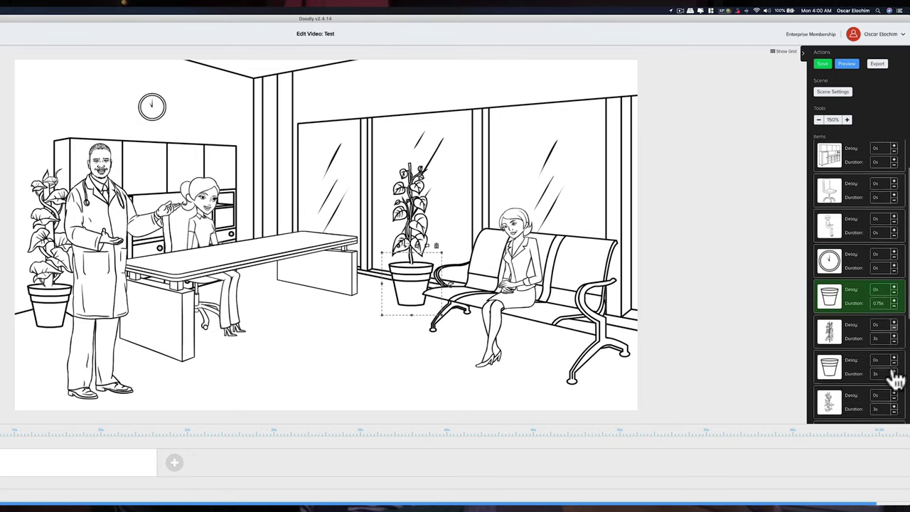
{"action": "left_click", "coordinate": [894, 302]}
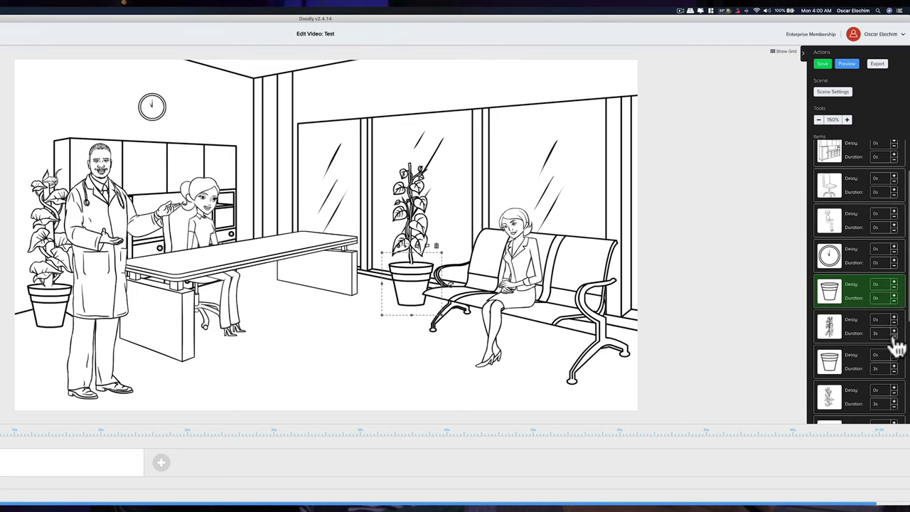
{"action": "left_click", "coordinate": [895, 335]}
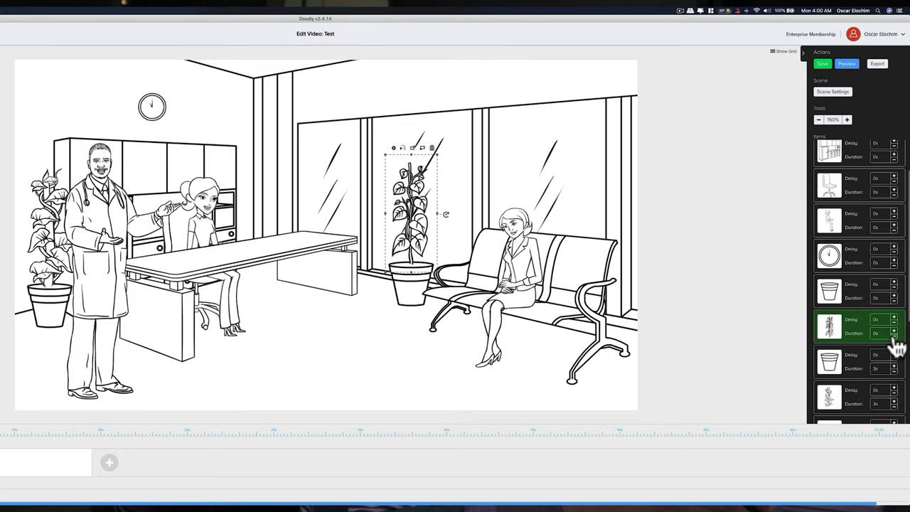
Step: Set the drawing duration of the pot beside the cabinets to 0 s
{"action": "left_click", "coordinate": [894, 372]}
{"action": "left_click", "coordinate": [894, 372]}
{"action": "left_click", "coordinate": [894, 372]}
{"action": "left_click", "coordinate": [894, 372]}
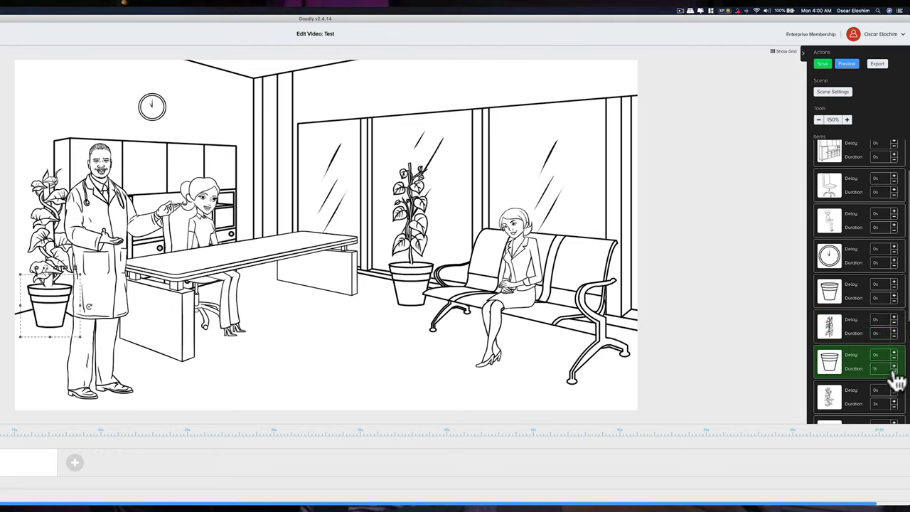
{"action": "left_click", "coordinate": [894, 372]}
Step: Set the drawing durations of the plant beside the cabinets and the waiting bench to 0 s
{"action": "scroll", "coordinate": [897, 377], "scroll_direction": "down", "scroll_amount": 3}
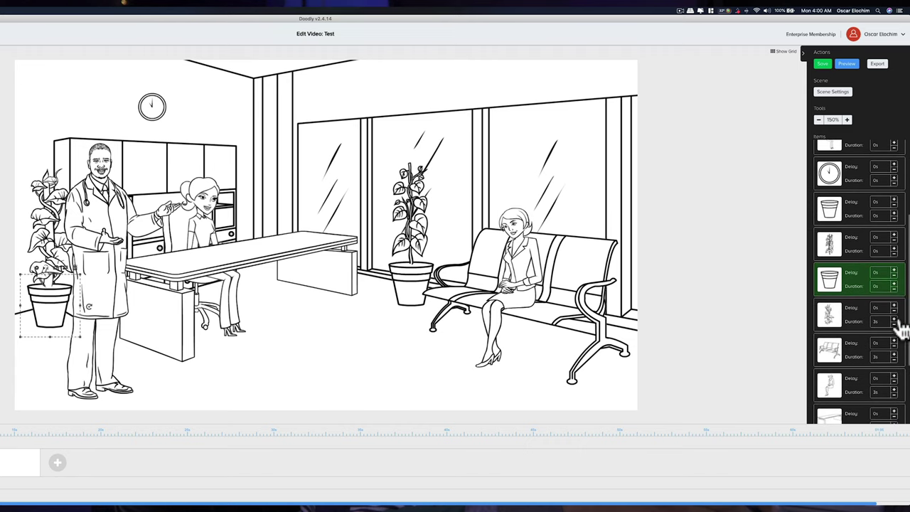
{"action": "left_click", "coordinate": [893, 325]}
{"action": "left_click", "coordinate": [894, 325]}
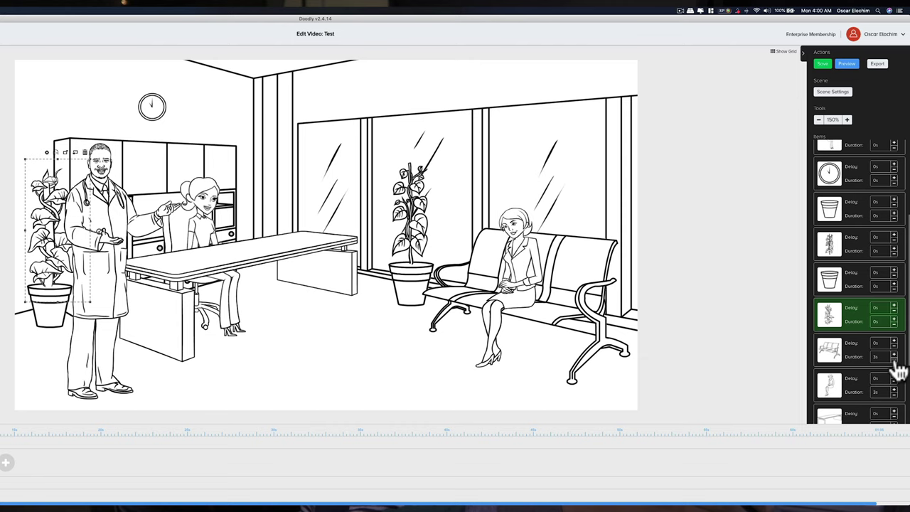
{"action": "left_click", "coordinate": [895, 361]}
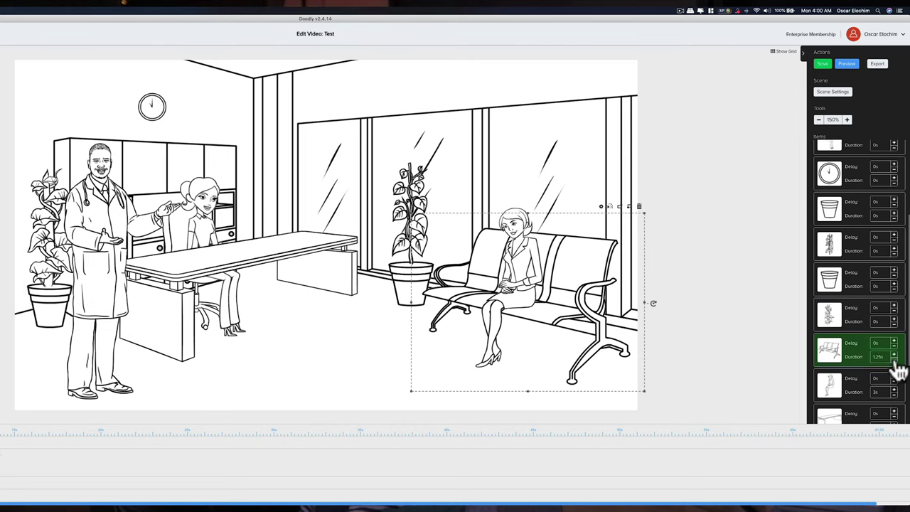
{"action": "left_click", "coordinate": [894, 362]}
Step: Set the doctor character's delay to 4 s
{"action": "scroll", "coordinate": [895, 363], "scroll_direction": "down", "scroll_amount": 2}
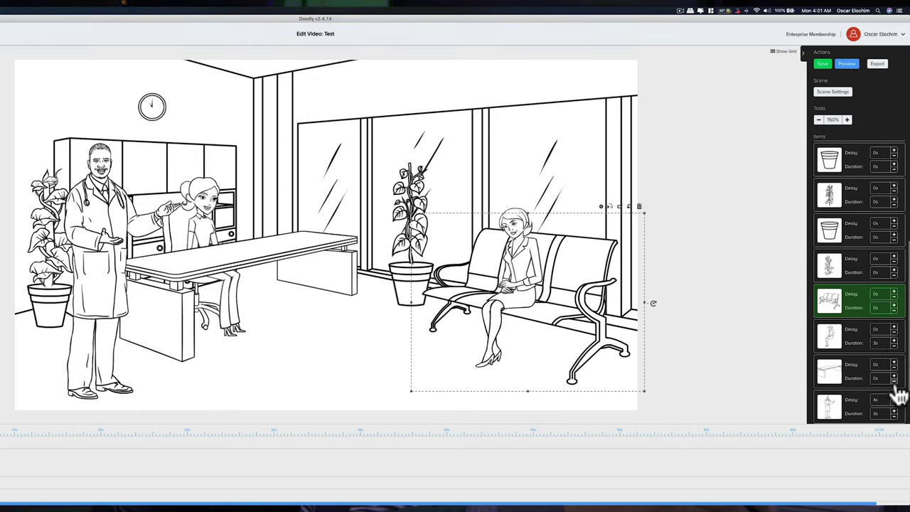
{"action": "scroll", "coordinate": [839, 388], "scroll_direction": "down", "scroll_amount": 2}
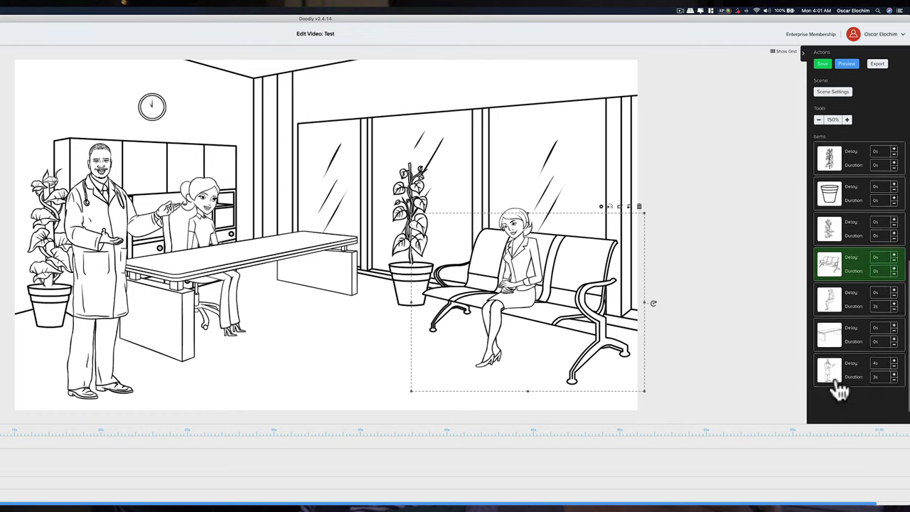
{"action": "double_click", "coordinate": [880, 358]}
{"action": "type", "text": "4"}
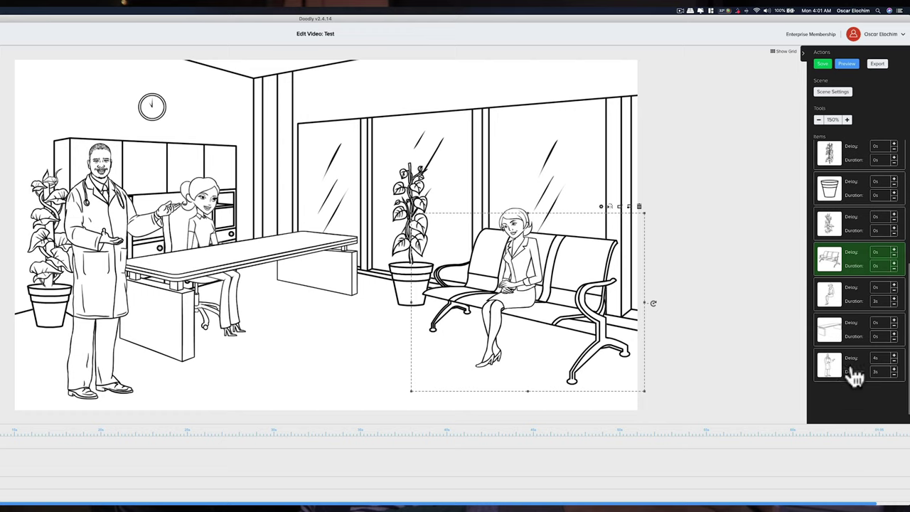
Step: Save the video, play a preview of it, and close the preview
{"action": "left_click", "coordinate": [825, 66]}
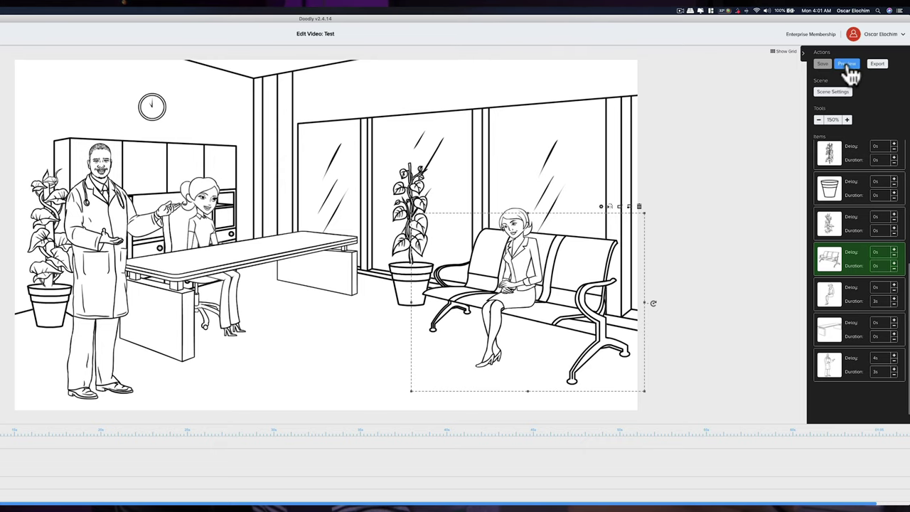
{"action": "left_click", "coordinate": [847, 64]}
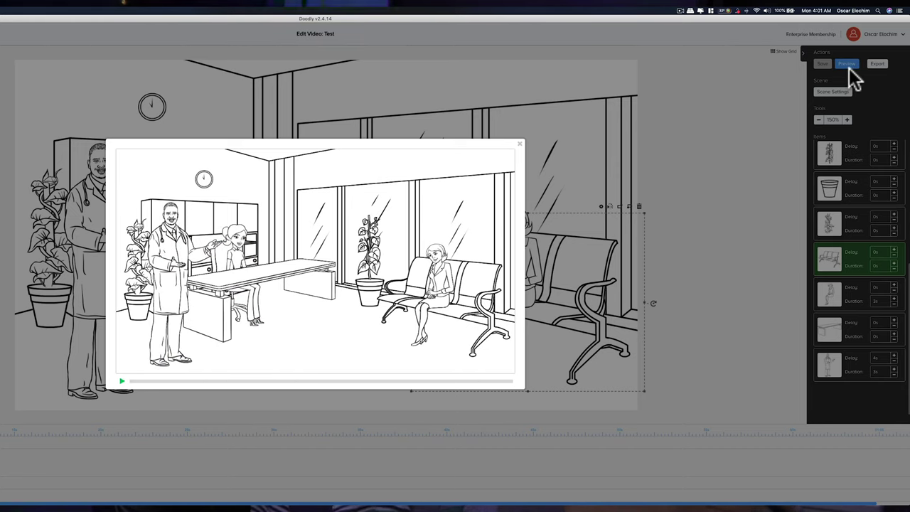
{"action": "left_click", "coordinate": [523, 152]}
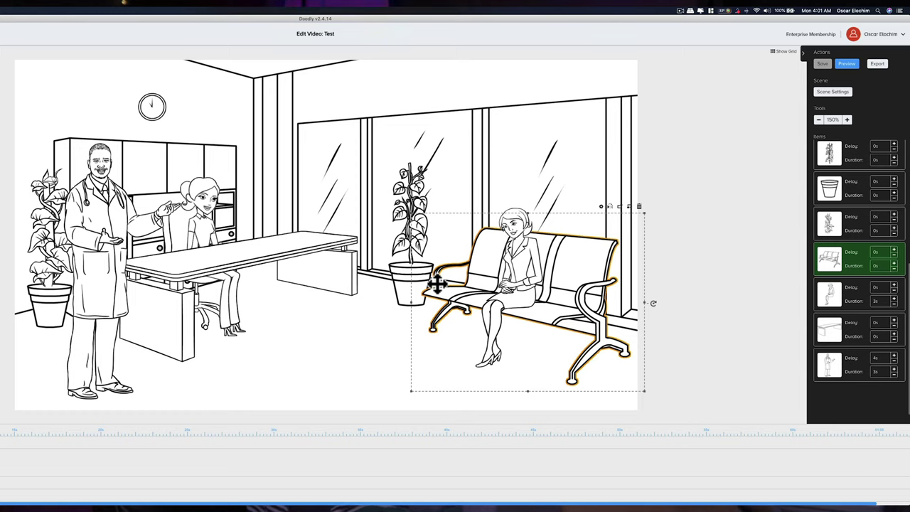
Step: Set the front desk's drawing duration to 0.5 s and play a preview of the video
{"action": "left_click", "coordinate": [897, 344]}
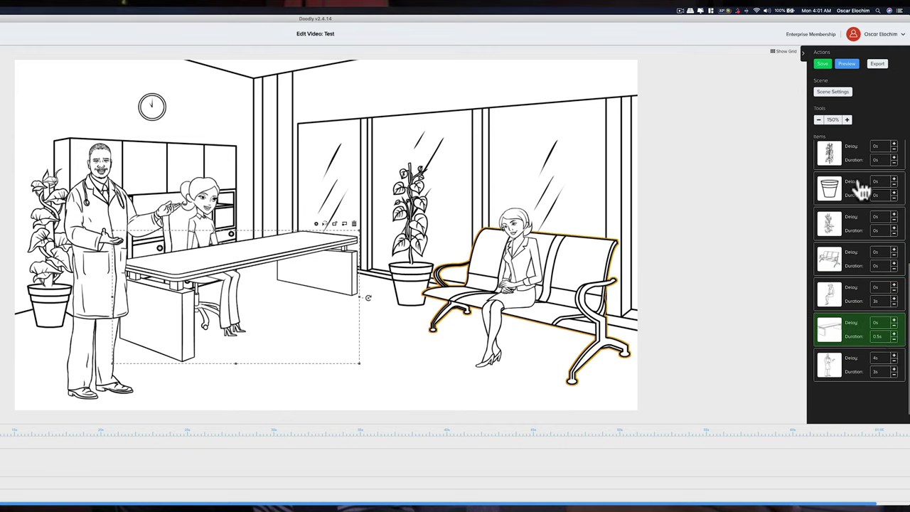
{"action": "left_click", "coordinate": [847, 66]}
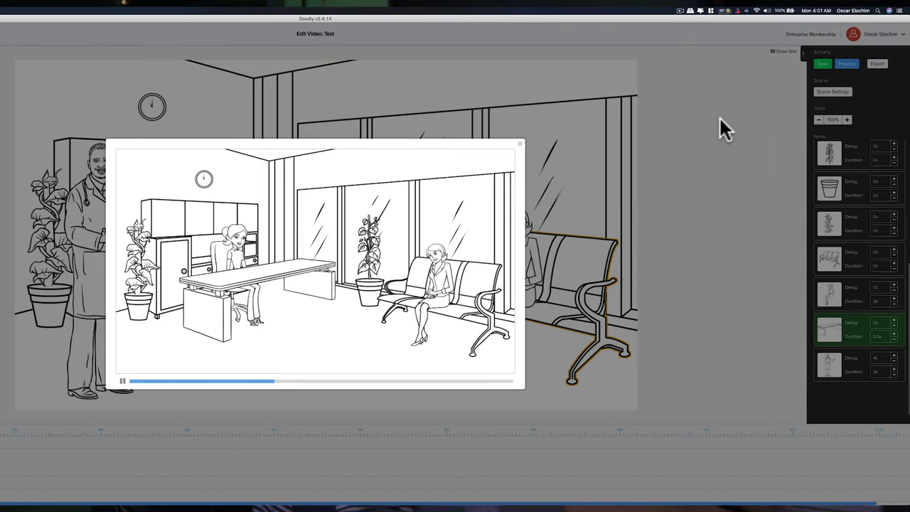
{"action": "left_click", "coordinate": [519, 146]}
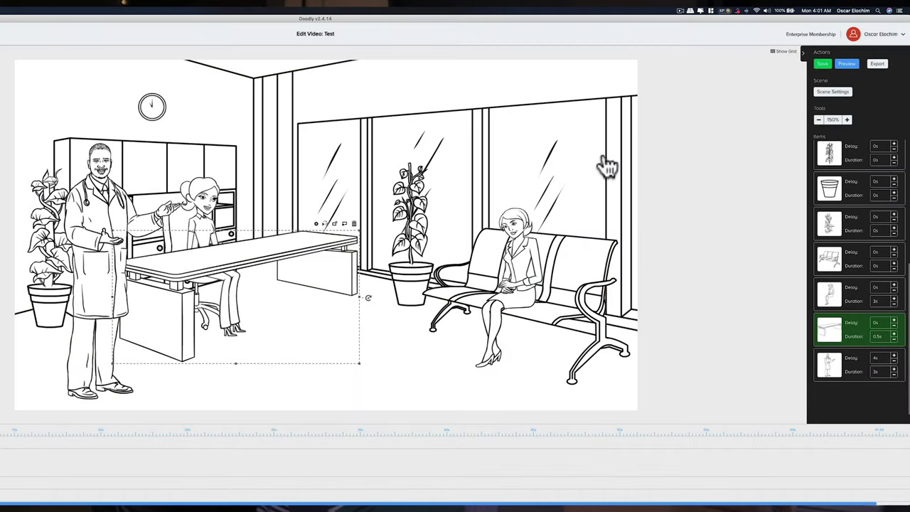
Step: Reorder the scene items so the front desk is drawn directly after the seated receptionist and before the wall clock
{"action": "scroll", "coordinate": [843, 274], "scroll_direction": "up", "scroll_amount": 1}
{"action": "scroll", "coordinate": [842, 271], "scroll_direction": "up", "scroll_amount": 3}
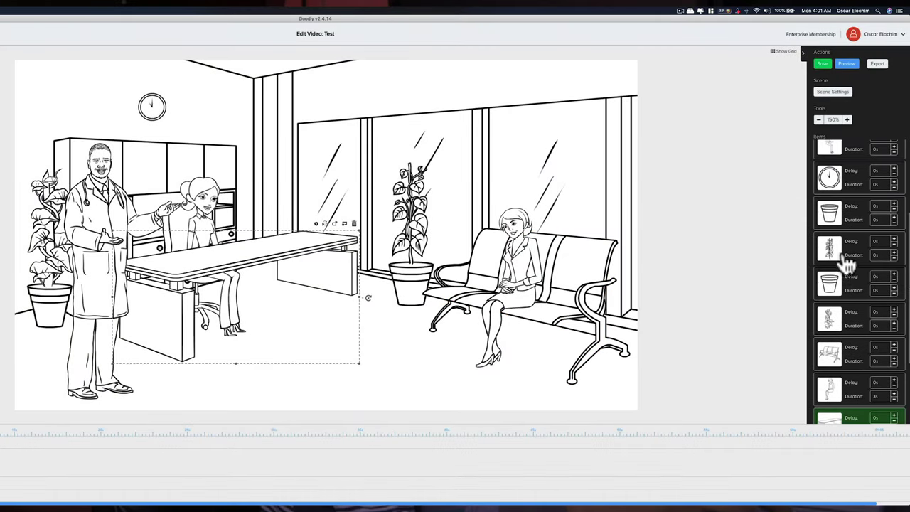
{"action": "scroll", "coordinate": [849, 255], "scroll_direction": "down", "scroll_amount": 3}
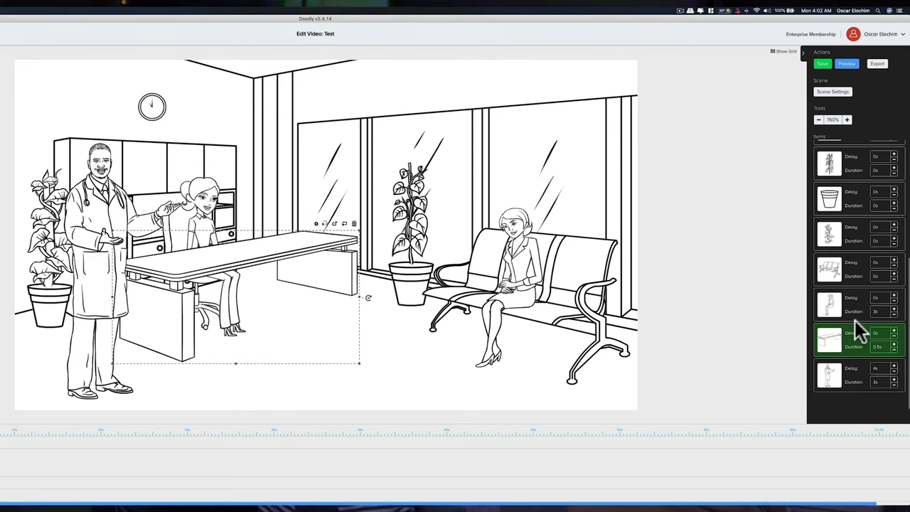
{"action": "scroll", "coordinate": [857, 332], "scroll_direction": "up", "scroll_amount": 3}
{"action": "scroll", "coordinate": [861, 340], "scroll_direction": "down", "scroll_amount": 3}
{"action": "left_click_drag", "start_coordinate": [860, 373], "coordinate": [856, 182]}
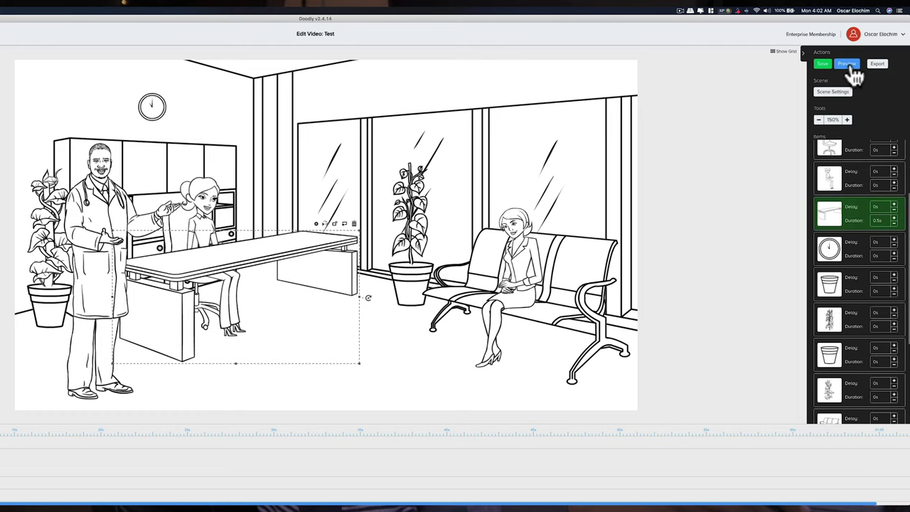
Step: Save the reordered video, preview its playback, and close the preview
{"action": "left_click", "coordinate": [823, 65]}
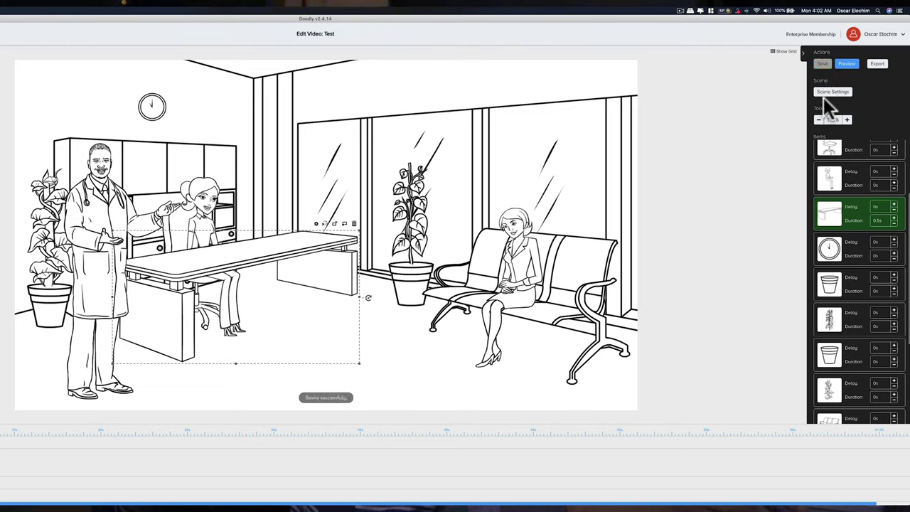
{"action": "left_click", "coordinate": [846, 66]}
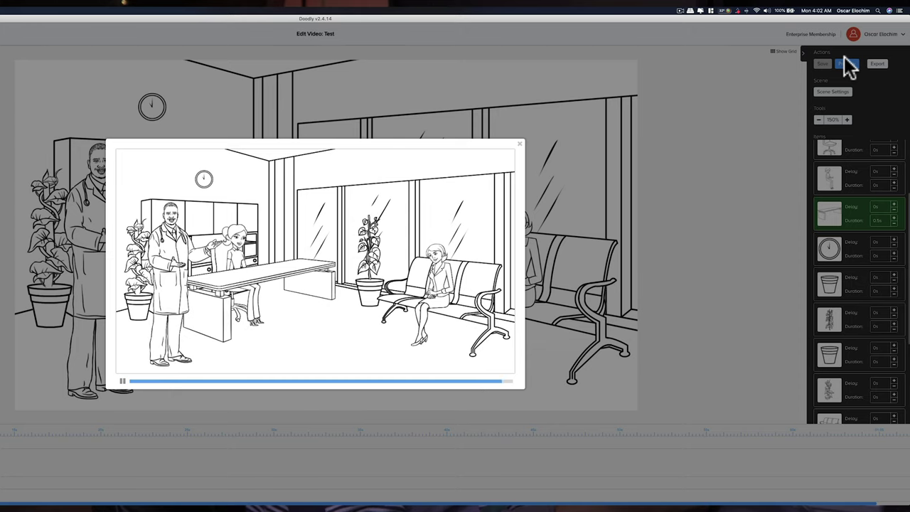
{"action": "left_click", "coordinate": [520, 146]}
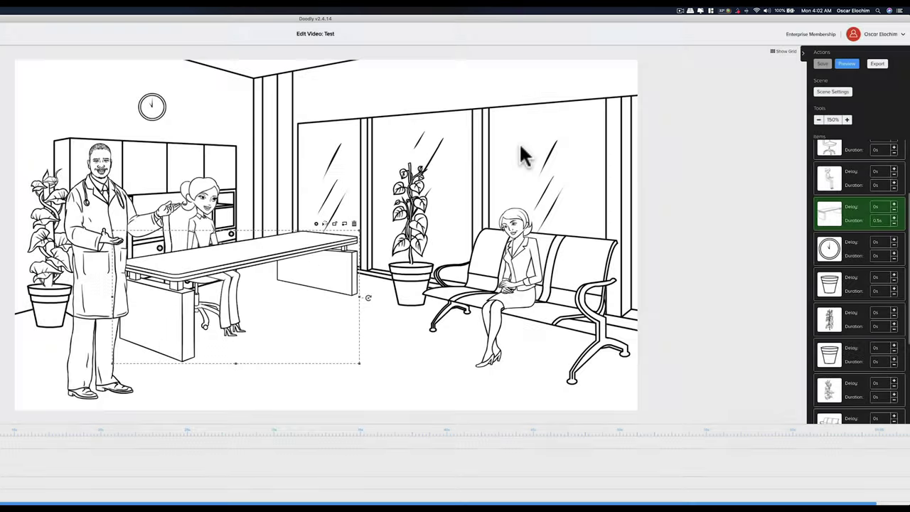
Step: Set the doctor character's delay to 1 s, then save and preview the video
{"action": "scroll", "coordinate": [829, 356], "scroll_direction": "down", "scroll_amount": 5}
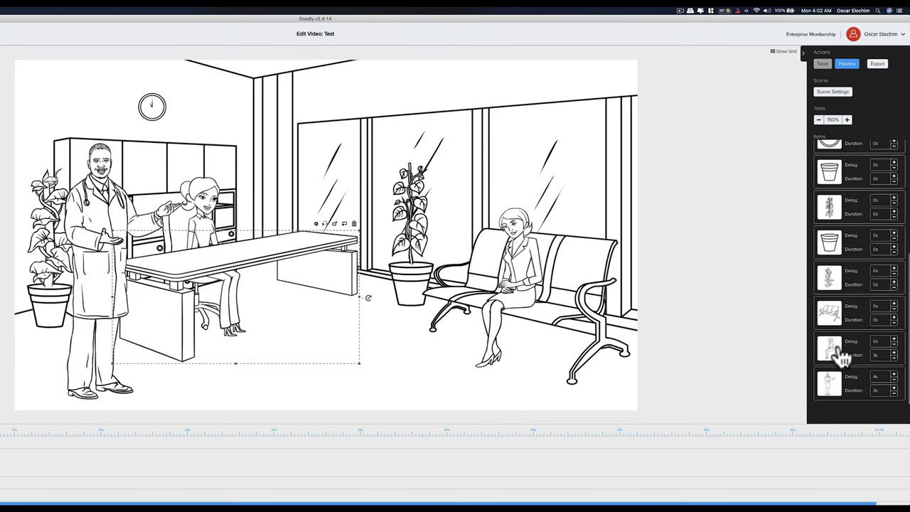
{"action": "left_click", "coordinate": [893, 362]}
{"action": "key", "text": "BackSpace"}
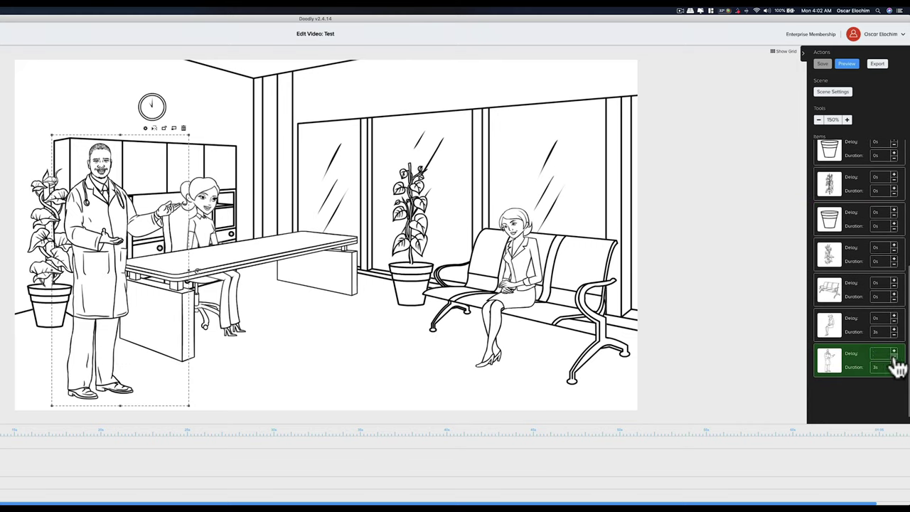
{"action": "type", "text": "1s"}
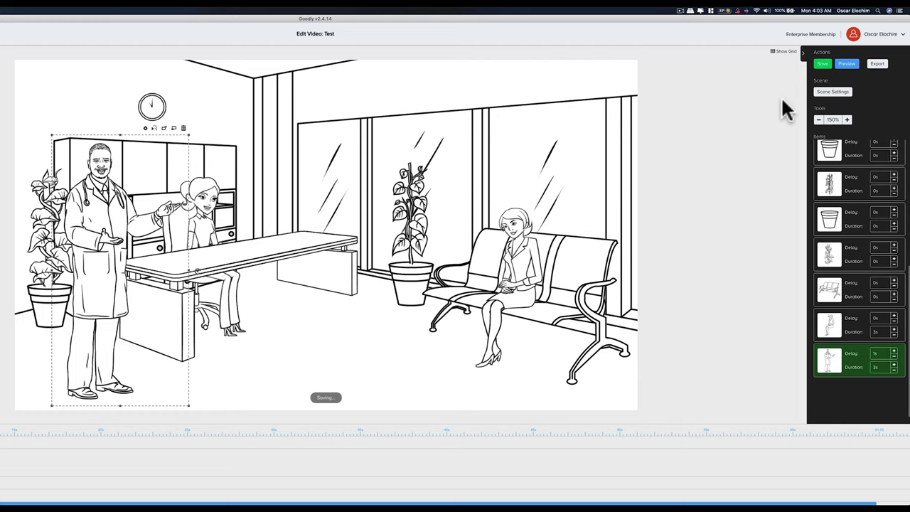
{"action": "left_click", "coordinate": [848, 67]}
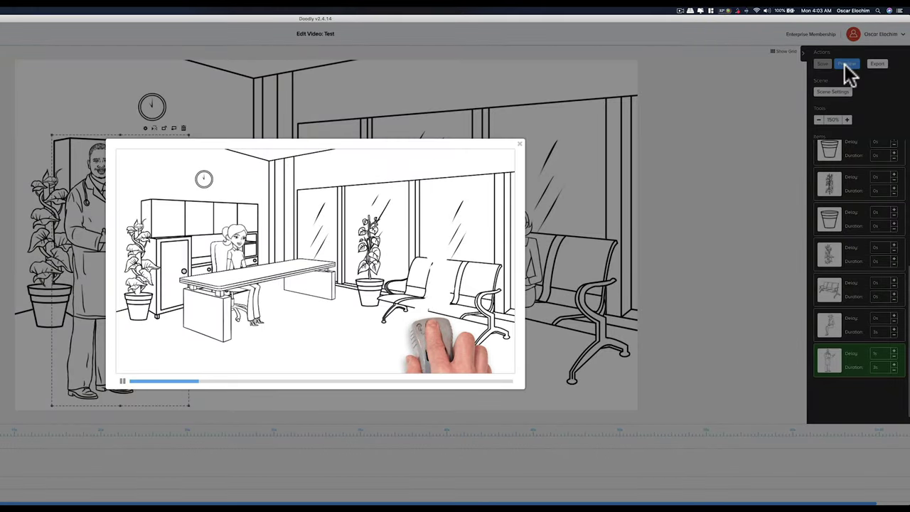
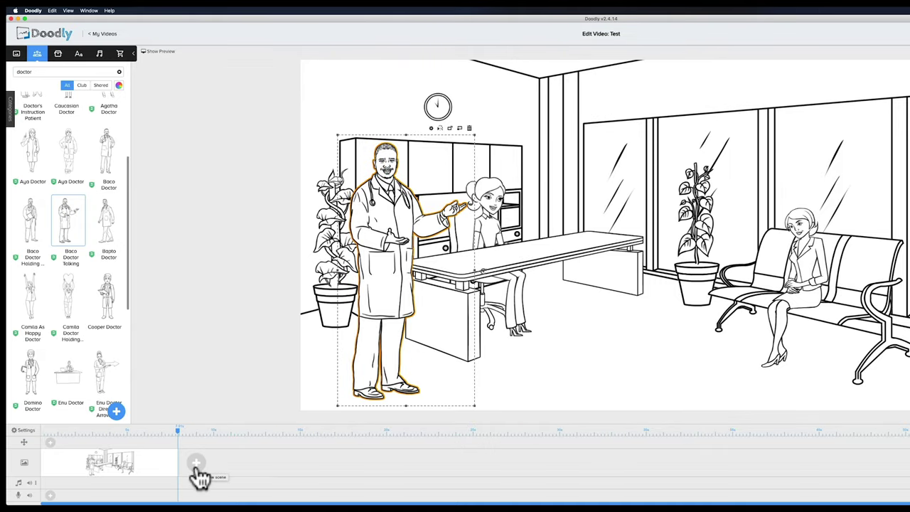
Step: Add a new blank scene after the office scene and move the playhead into it
{"action": "left_click", "coordinate": [196, 463]}
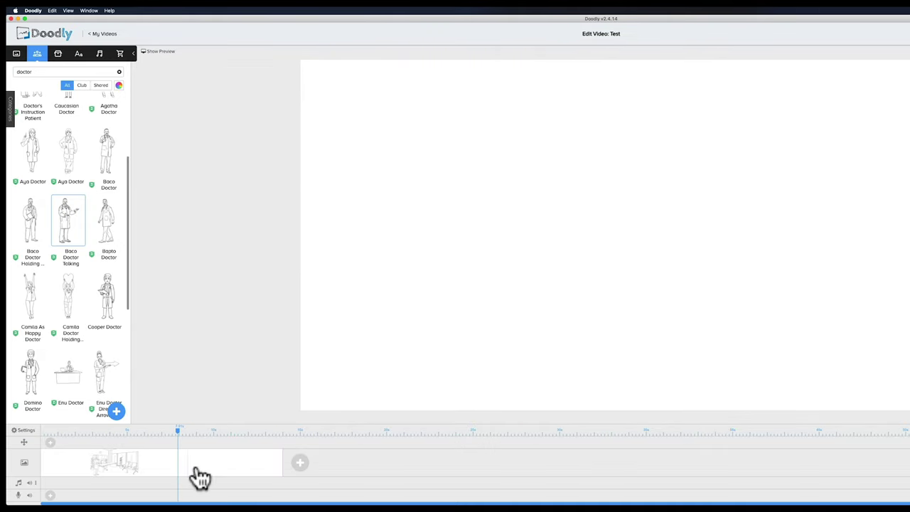
{"action": "left_click_drag", "start_coordinate": [175, 431], "coordinate": [229, 434]}
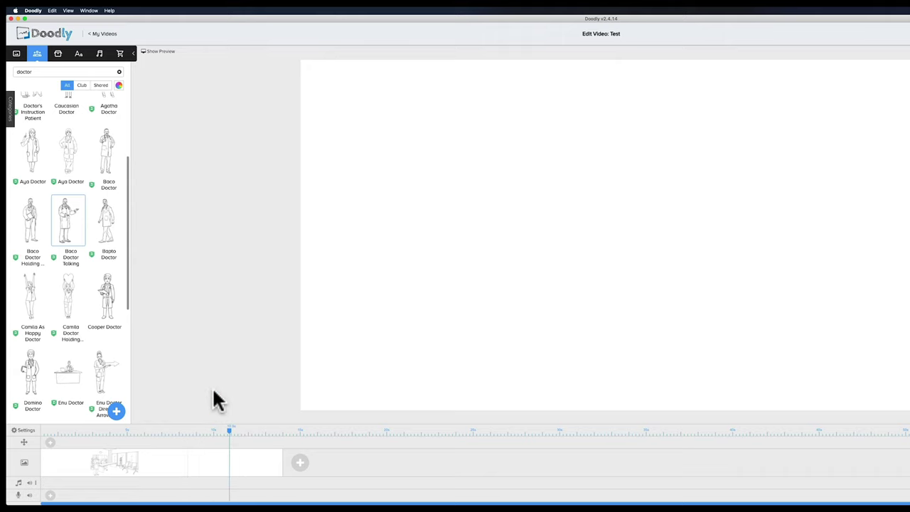
{"action": "left_click", "coordinate": [17, 54]}
{"action": "scroll", "coordinate": [63, 233], "scroll_direction": "down", "scroll_amount": 8}
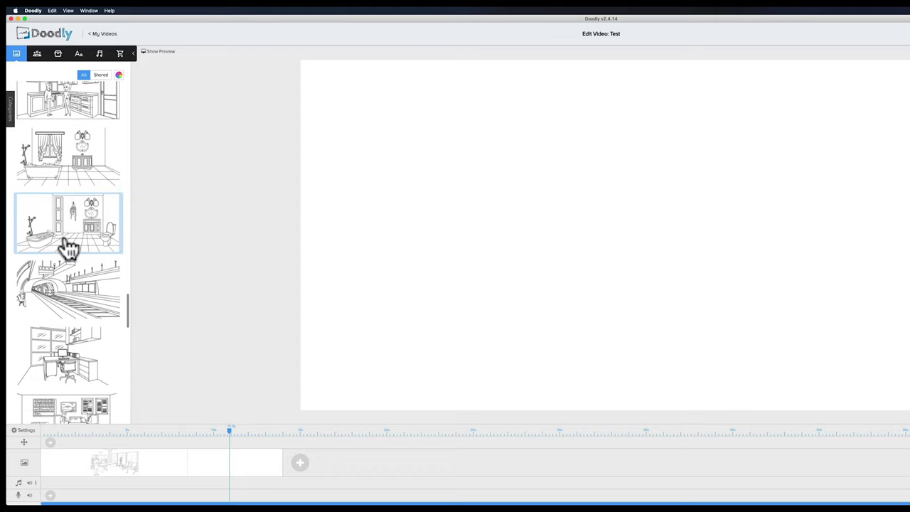
{"action": "scroll", "coordinate": [69, 247], "scroll_direction": "down", "scroll_amount": 10}
{"action": "scroll", "coordinate": [69, 249], "scroll_direction": "down", "scroll_amount": 10}
{"action": "scroll", "coordinate": [57, 209], "scroll_direction": "up", "scroll_amount": 2}
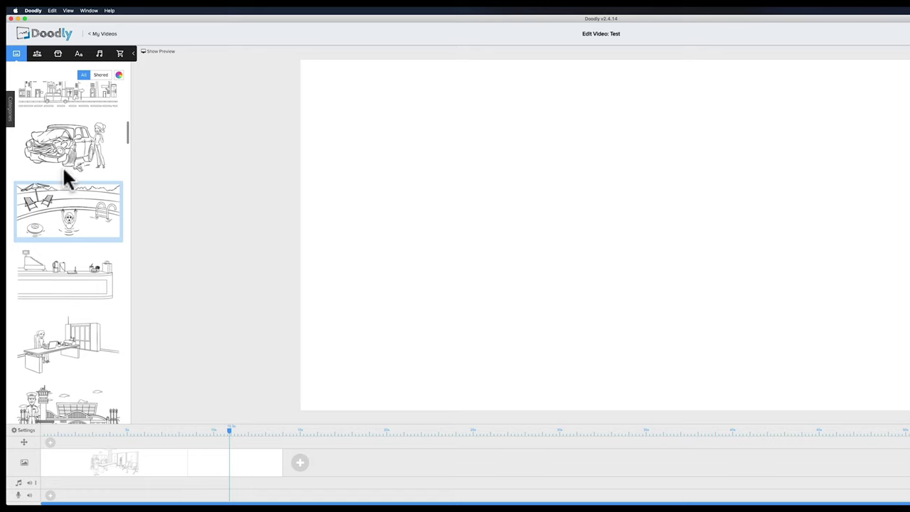
Step: Try placing the Enu Doctor character in the new scene, and undo the placement
{"action": "left_click", "coordinate": [37, 57]}
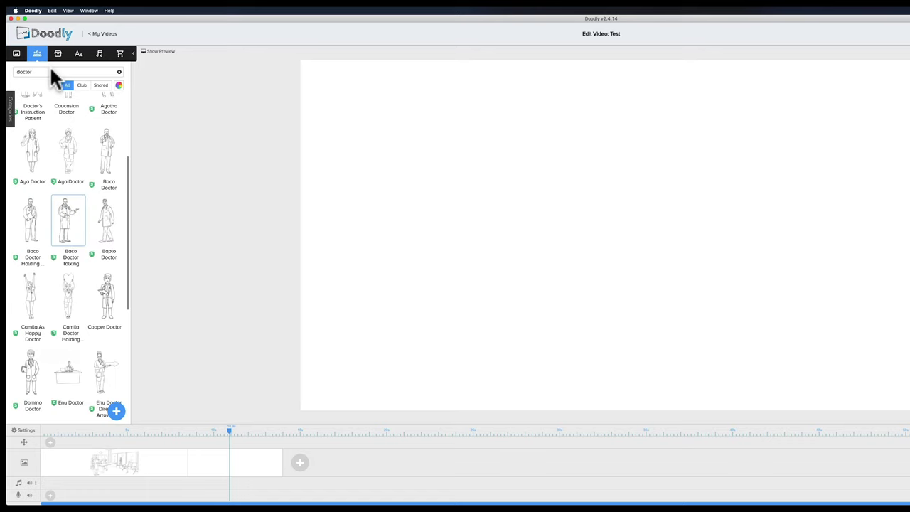
{"action": "scroll", "coordinate": [71, 301], "scroll_direction": "down", "scroll_amount": 5}
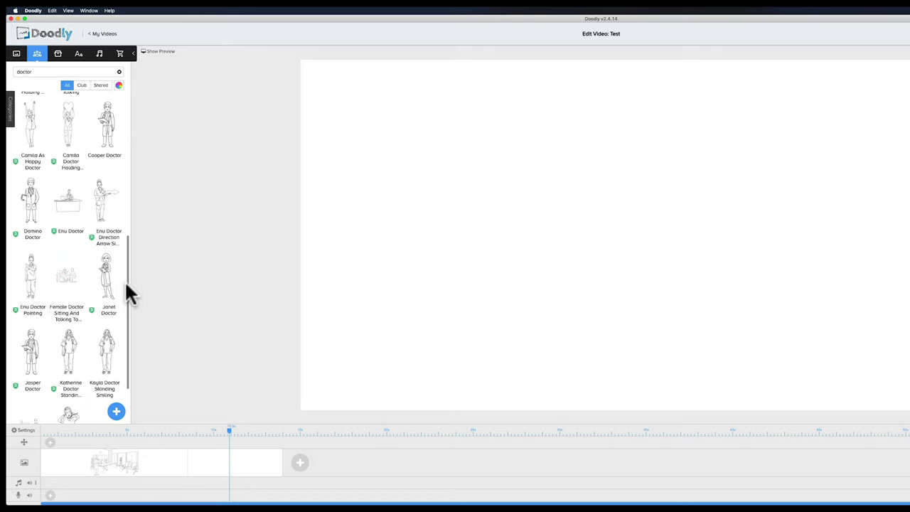
{"action": "scroll", "coordinate": [95, 289], "scroll_direction": "down", "scroll_amount": 2}
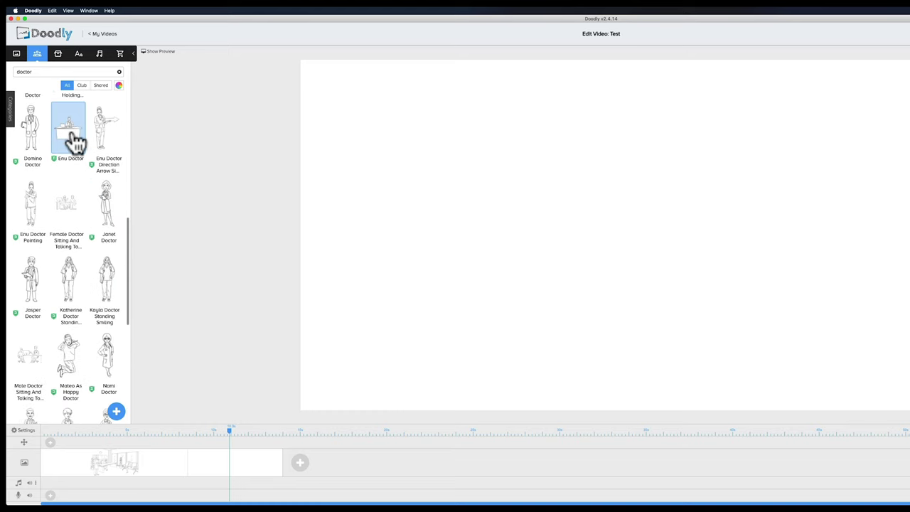
{"action": "left_click_drag", "start_coordinate": [67, 138], "coordinate": [425, 204]}
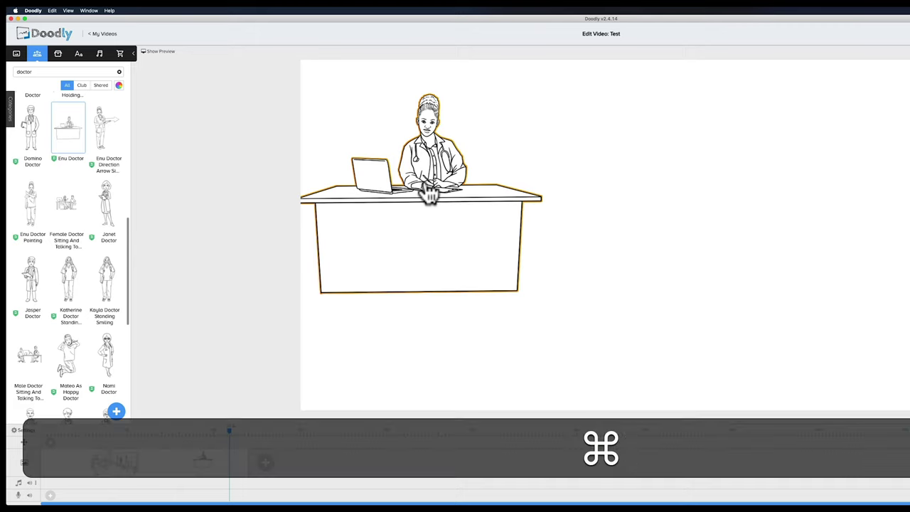
{"action": "key", "text": "super+z"}
Step: Place the female doctor sitting and talking to a patient in the new scene, enlarge it proportionally, and centre it vertically
{"action": "left_click_drag", "start_coordinate": [69, 213], "coordinate": [594, 228]}
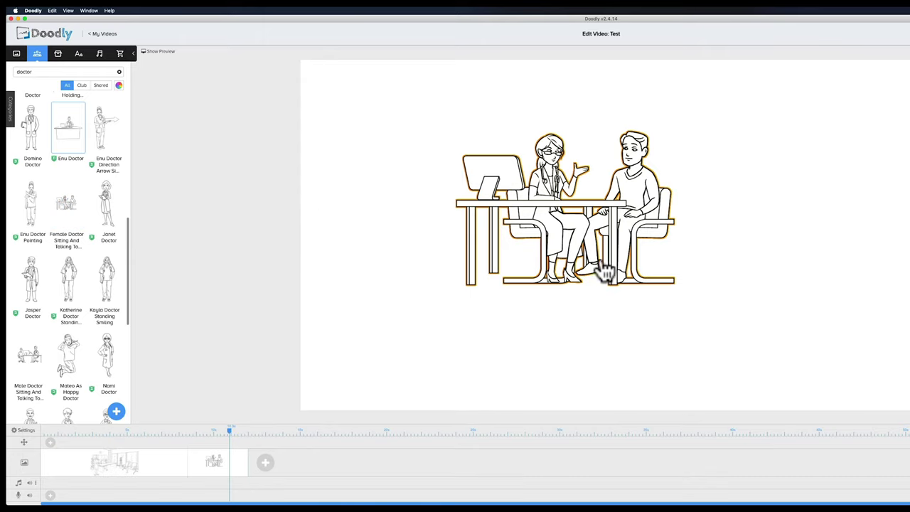
{"action": "left_click", "coordinate": [590, 199]}
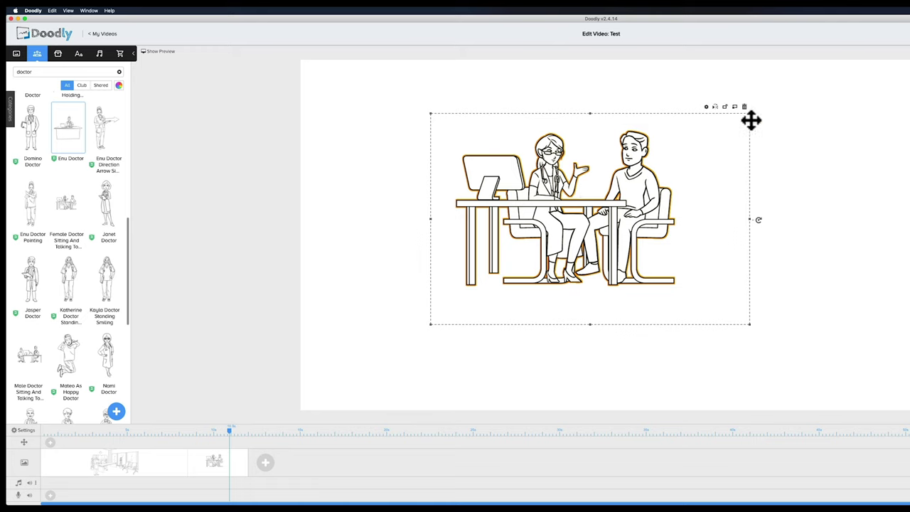
{"action": "key", "text": "shift"}
{"action": "left_click_drag", "start_coordinate": [751, 122], "coordinate": [852, 100]}
{"action": "left_click", "coordinate": [854, 100]}
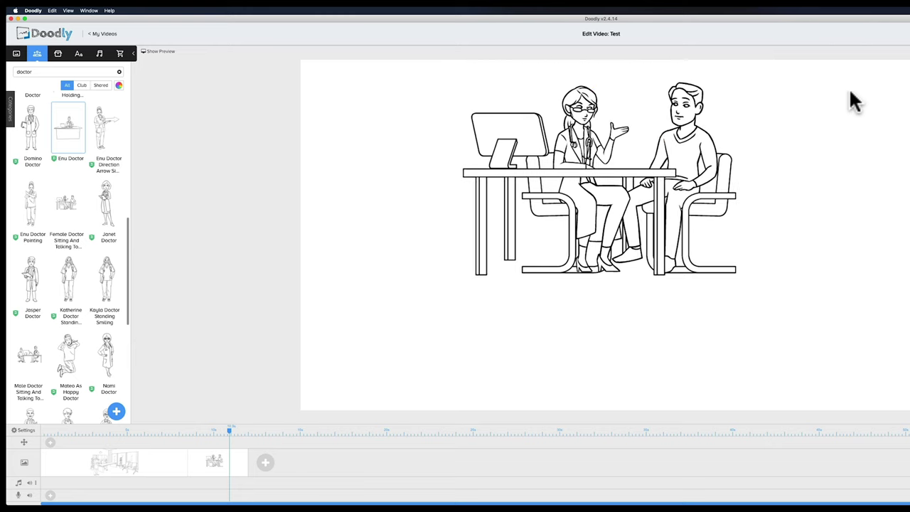
{"action": "left_click", "coordinate": [502, 258]}
{"action": "left_click_drag", "start_coordinate": [618, 217], "coordinate": [612, 254]}
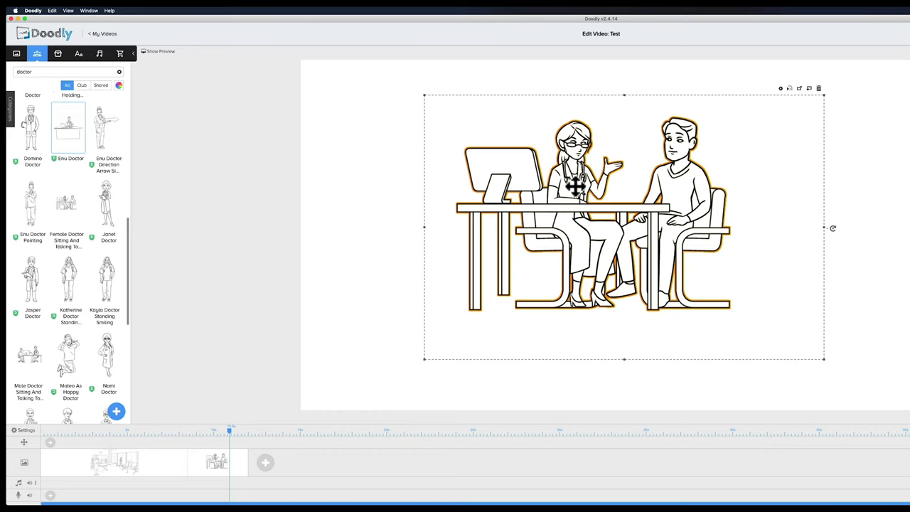
{"action": "right_click", "coordinate": [577, 249]}
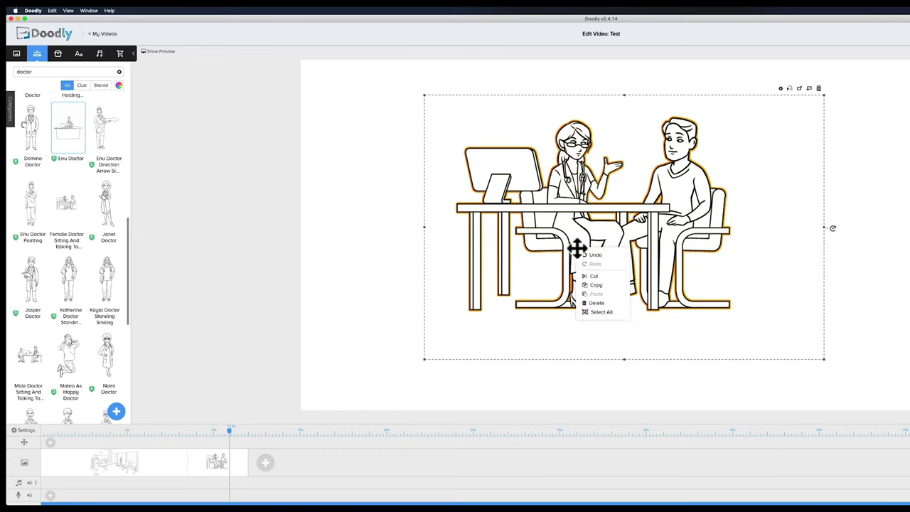
{"action": "left_click", "coordinate": [580, 108]}
{"action": "left_click", "coordinate": [760, 71]}
{"action": "left_click", "coordinate": [581, 135]}
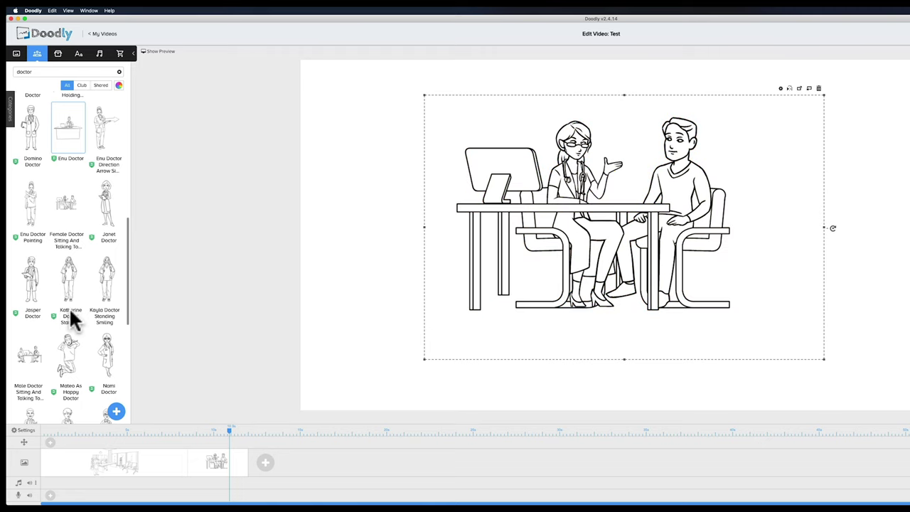
Step: Replace the female doctor illustration with the male doctor sitting and talking to a patient, and nudge it slightly
{"action": "scroll", "coordinate": [78, 356], "scroll_direction": "down", "scroll_amount": 3}
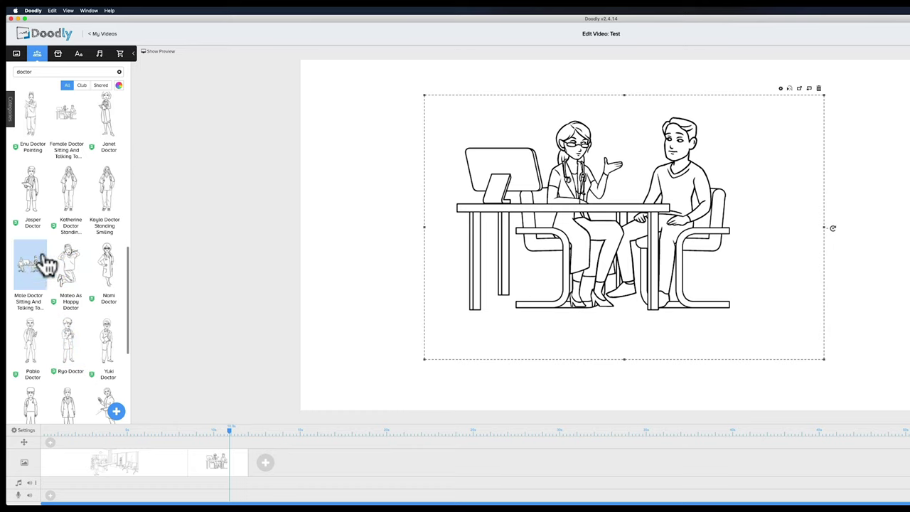
{"action": "left_click_drag", "start_coordinate": [33, 265], "coordinate": [538, 217]}
{"action": "left_click", "coordinate": [612, 274]}
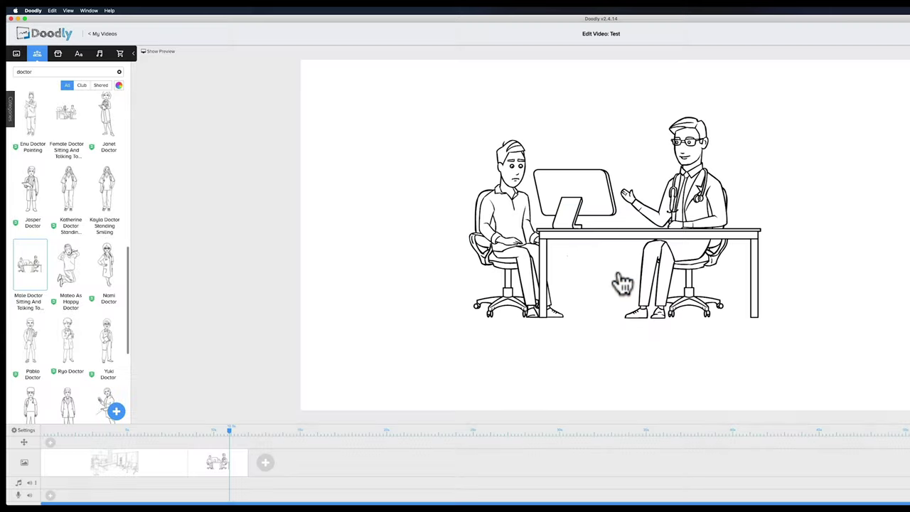
{"action": "left_click", "coordinate": [511, 212]}
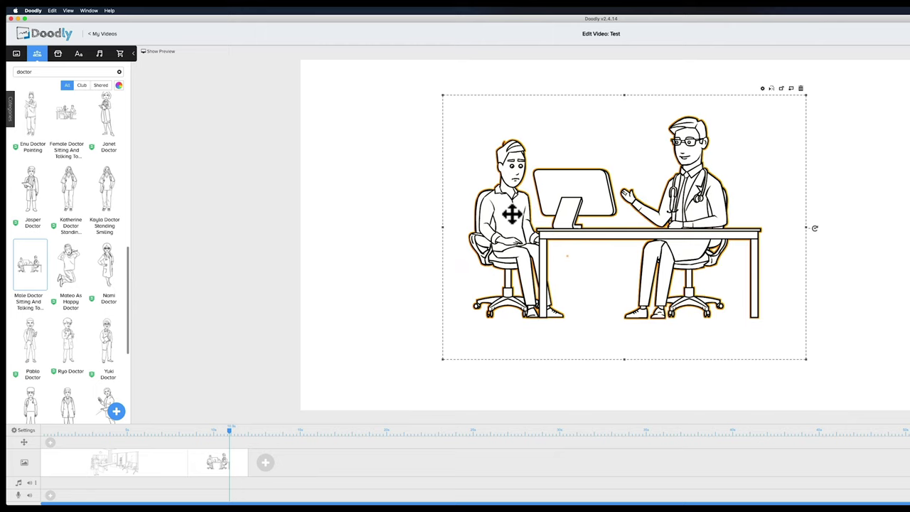
{"action": "left_click_drag", "start_coordinate": [511, 206], "coordinate": [507, 208]}
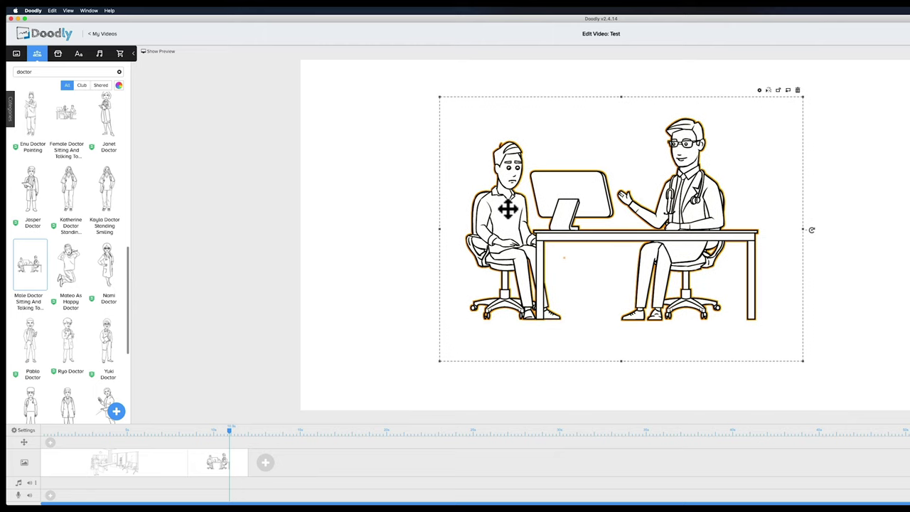
{"action": "scroll", "coordinate": [41, 375], "scroll_direction": "down", "scroll_amount": 5}
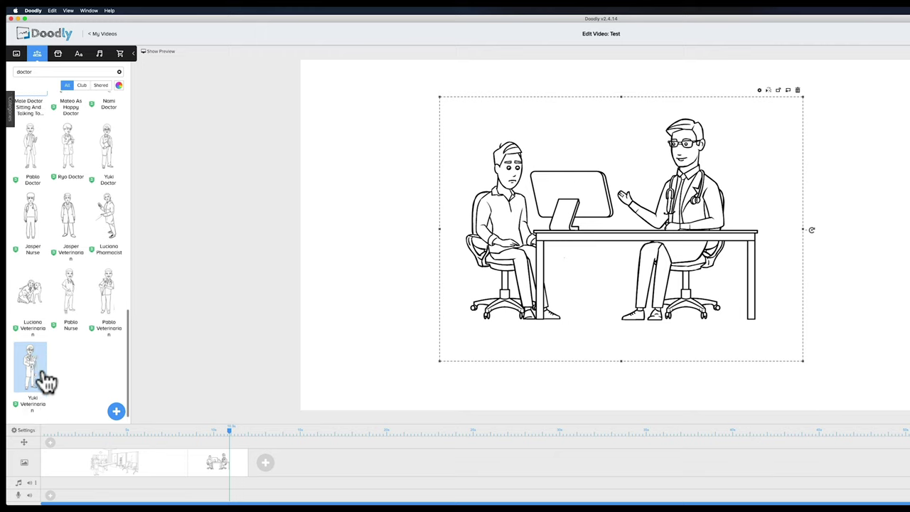
{"action": "left_click", "coordinate": [871, 245]}
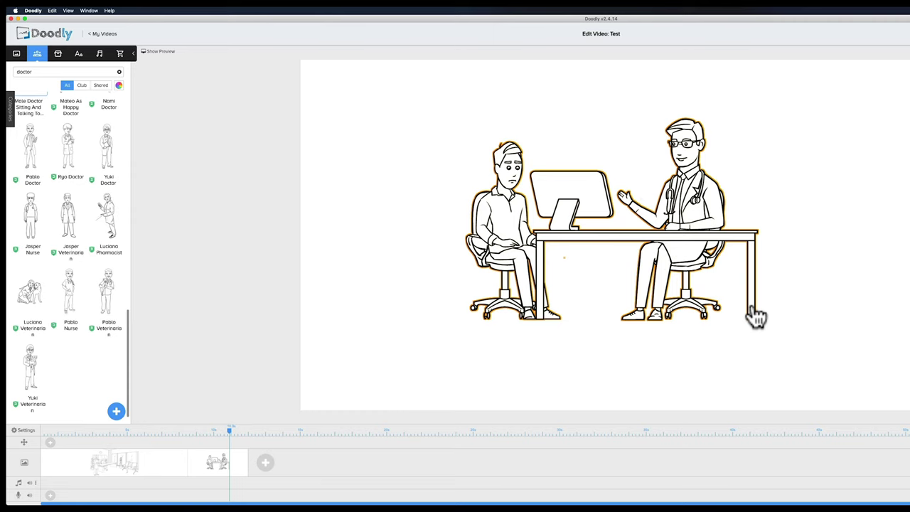
{"action": "scroll", "coordinate": [86, 340], "scroll_direction": "up", "scroll_amount": 3}
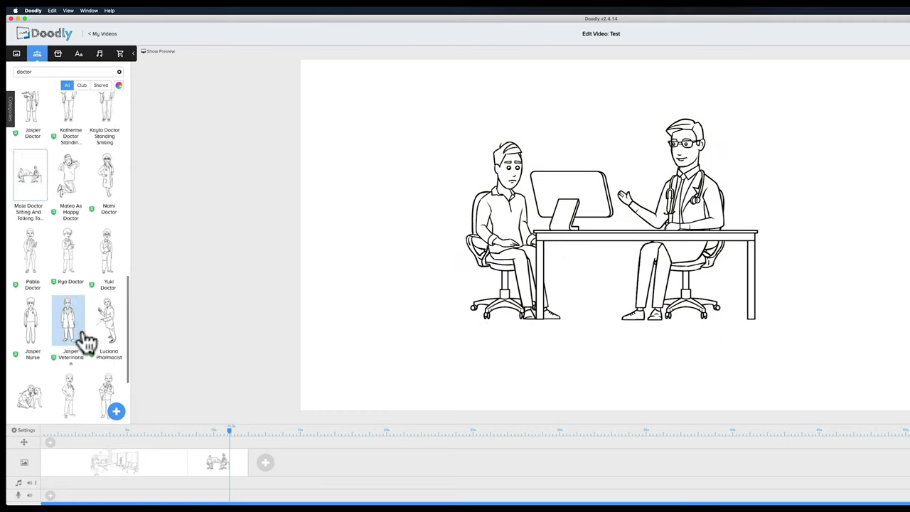
Step: Replace the "doctor" search in the character library with a search for "driver"
{"action": "scroll", "coordinate": [83, 334], "scroll_direction": "up", "scroll_amount": 5}
{"action": "left_click", "coordinate": [120, 72]}
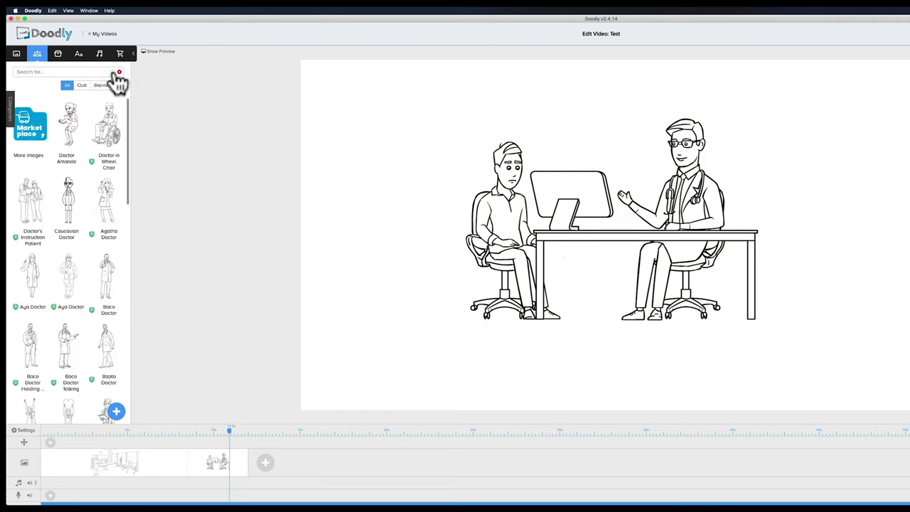
{"action": "type", "text": "driver"}
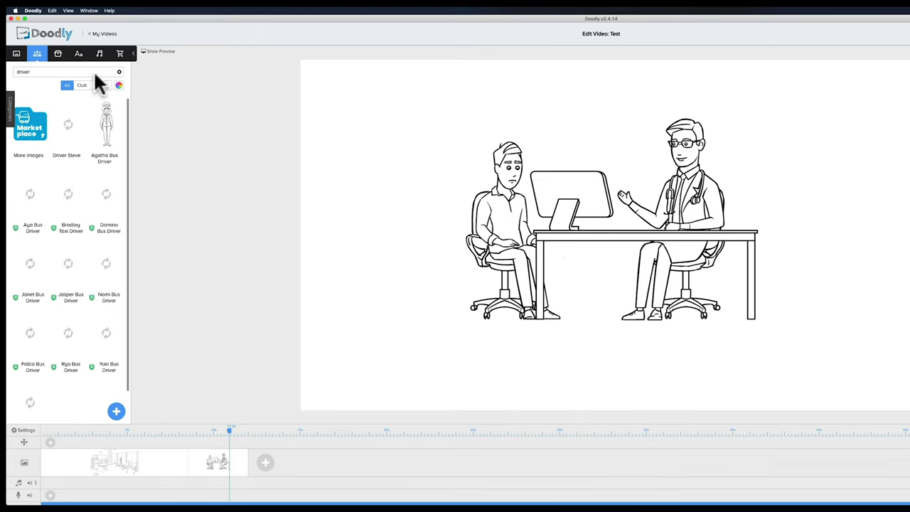
Step: Search the character library for "police" instead of drivers
{"action": "double_click", "coordinate": [39, 71]}
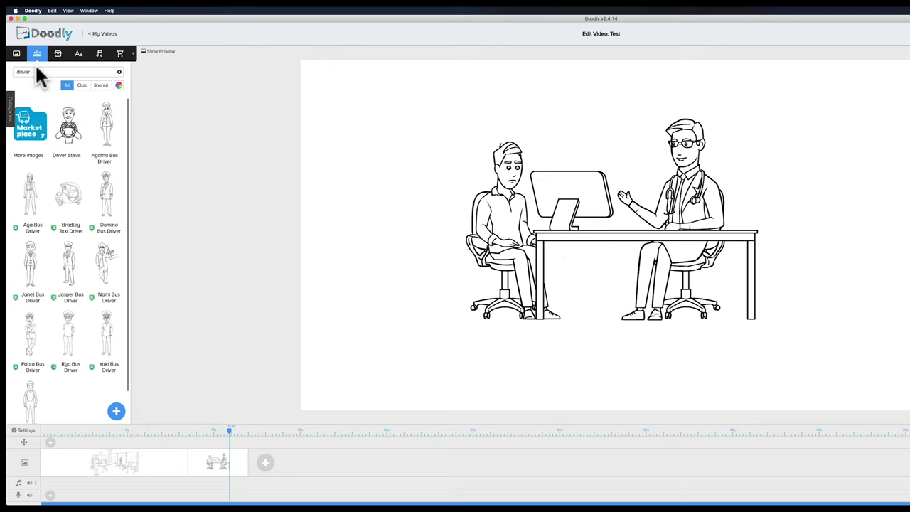
{"action": "key", "text": "Left"}
{"action": "type", "text": "police"}
{"action": "key", "text": "Right"}
{"action": "key", "text": "BackSpace"}
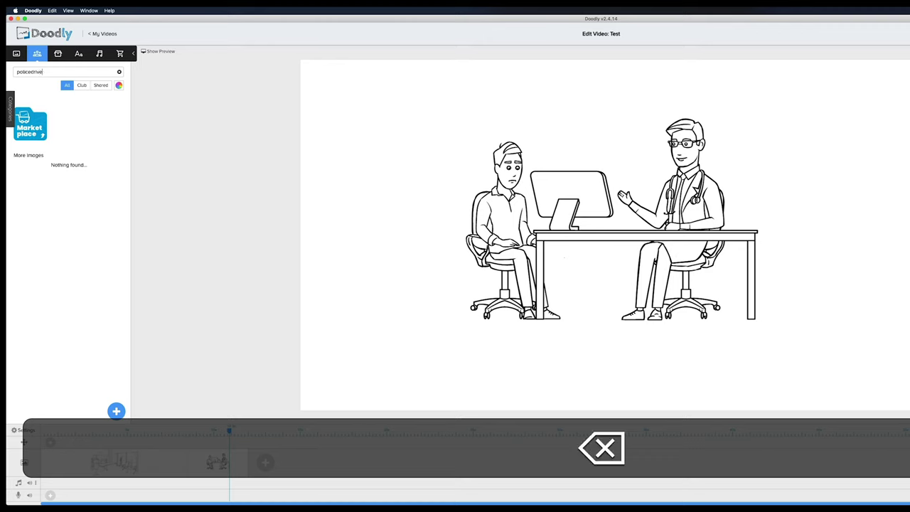
{"action": "key", "text": "BackSpace"}
{"action": "key", "text": "BackSpace"}
{"action": "key", "text": "BackSpace"}
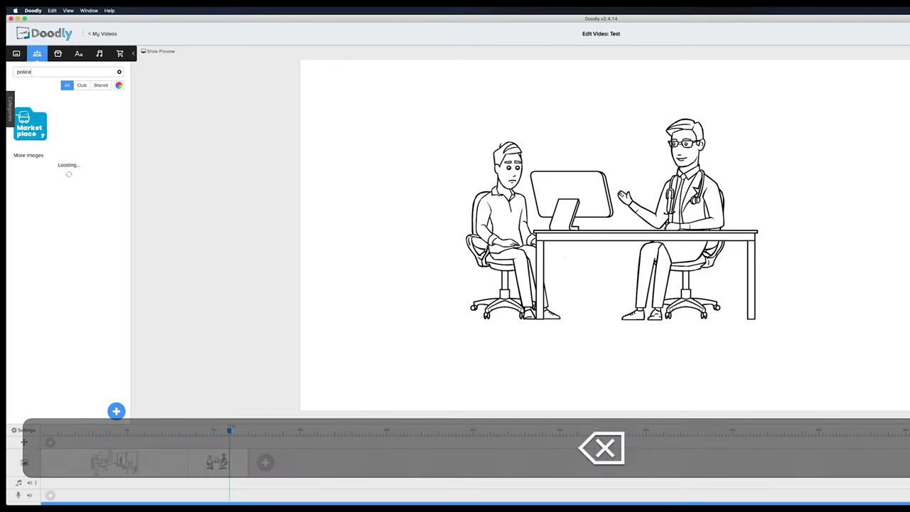
Step: Open the marketplace for more images and look through the police characters in the library
{"action": "left_click", "coordinate": [31, 125]}
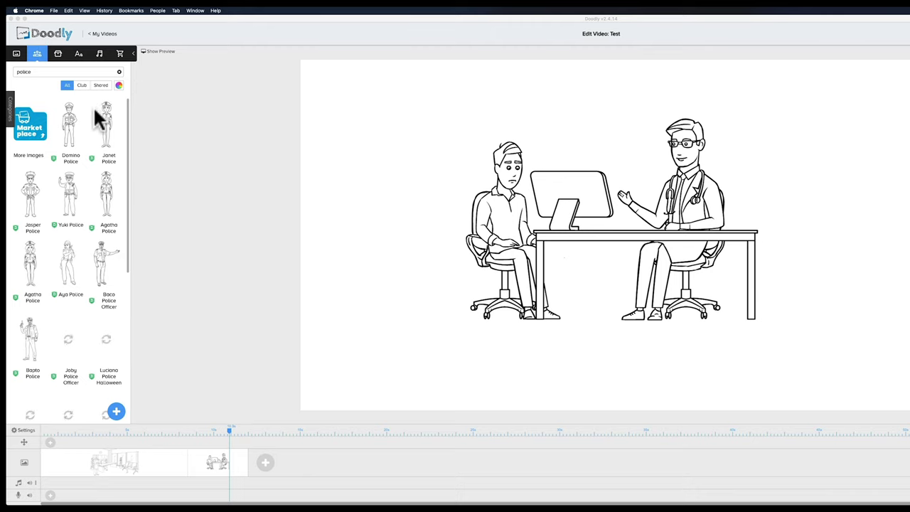
{"action": "scroll", "coordinate": [61, 256], "scroll_direction": "down", "scroll_amount": 3}
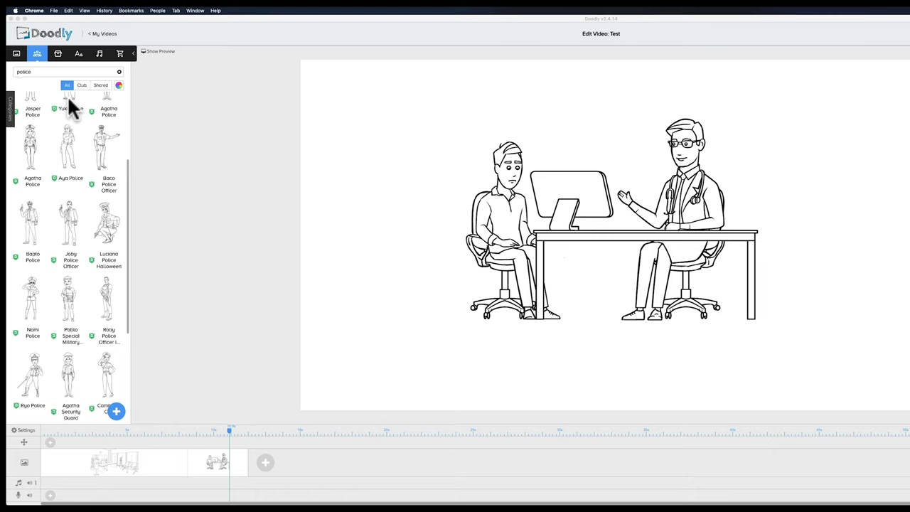
Step: Browse the sound library, including the dialog for adding a new sound, and view the available text fonts
{"action": "left_click", "coordinate": [97, 54]}
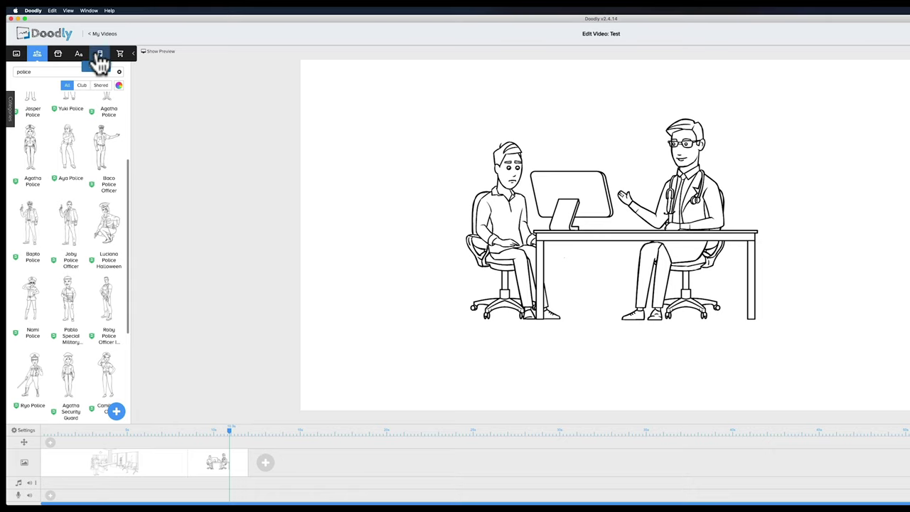
{"action": "left_click", "coordinate": [99, 54]}
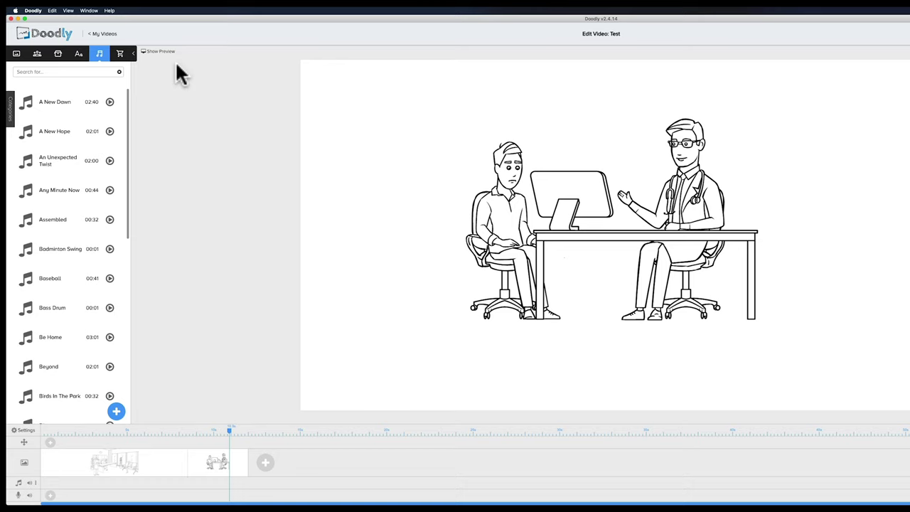
{"action": "scroll", "coordinate": [68, 210], "scroll_direction": "down", "scroll_amount": 10}
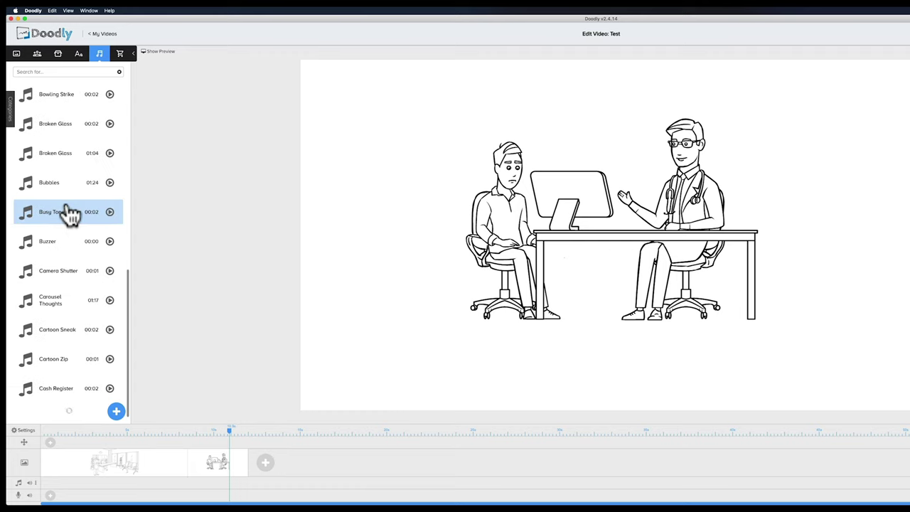
{"action": "scroll", "coordinate": [69, 212], "scroll_direction": "up", "scroll_amount": 10}
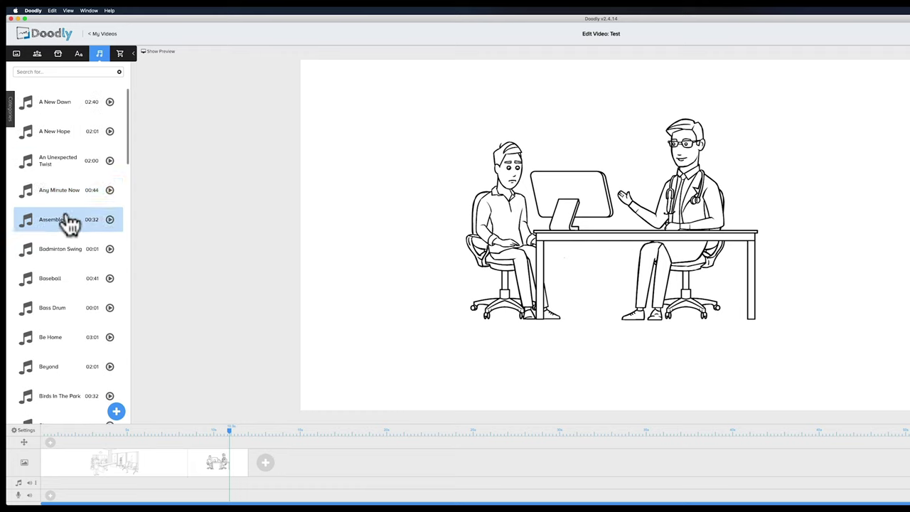
{"action": "left_click_drag", "start_coordinate": [112, 402], "coordinate": [112, 419]}
{"action": "left_click", "coordinate": [113, 414]}
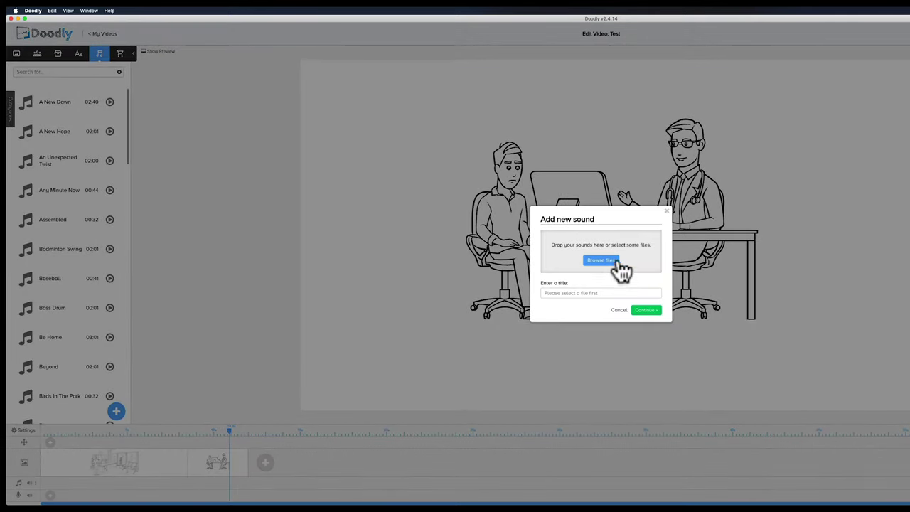
{"action": "left_click", "coordinate": [623, 310]}
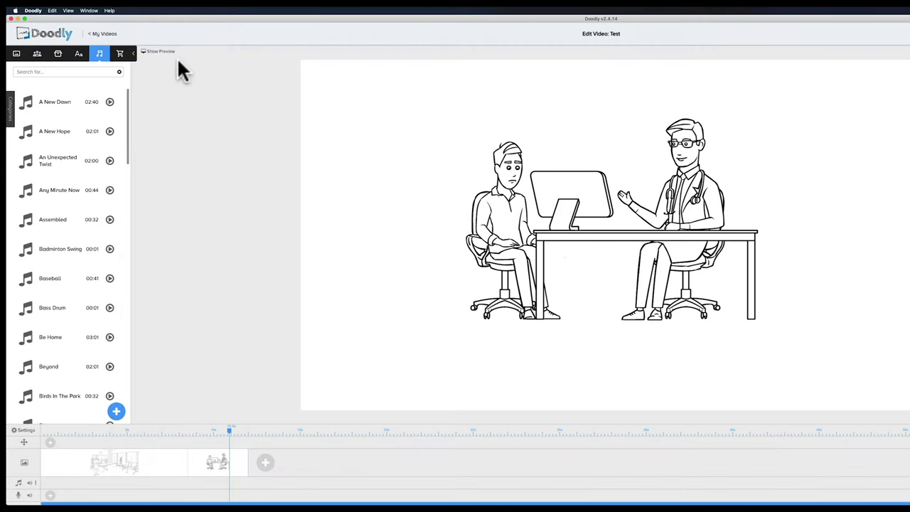
{"action": "left_click", "coordinate": [80, 57]}
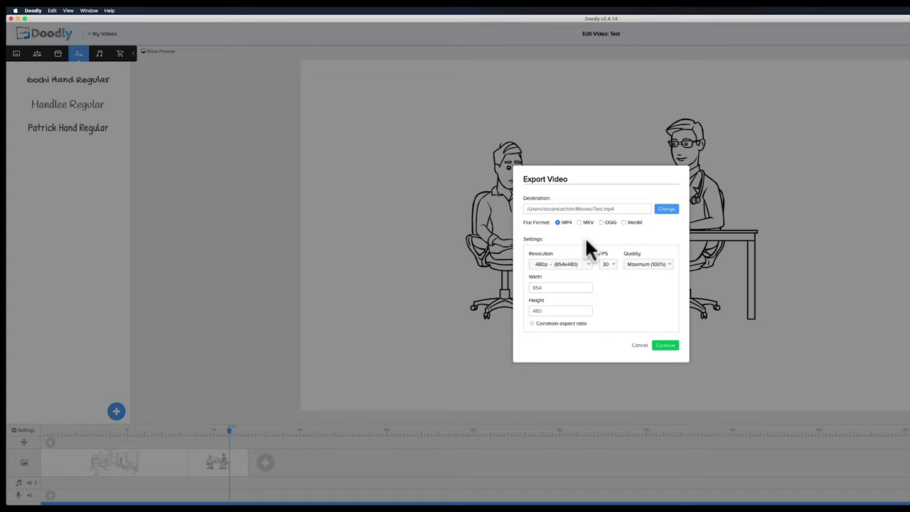
Step: Review the export resolutions, start exporting the video as a 480p MP4 at 30 FPS and maximum quality, and cancel the rendering
{"action": "left_click", "coordinate": [577, 267]}
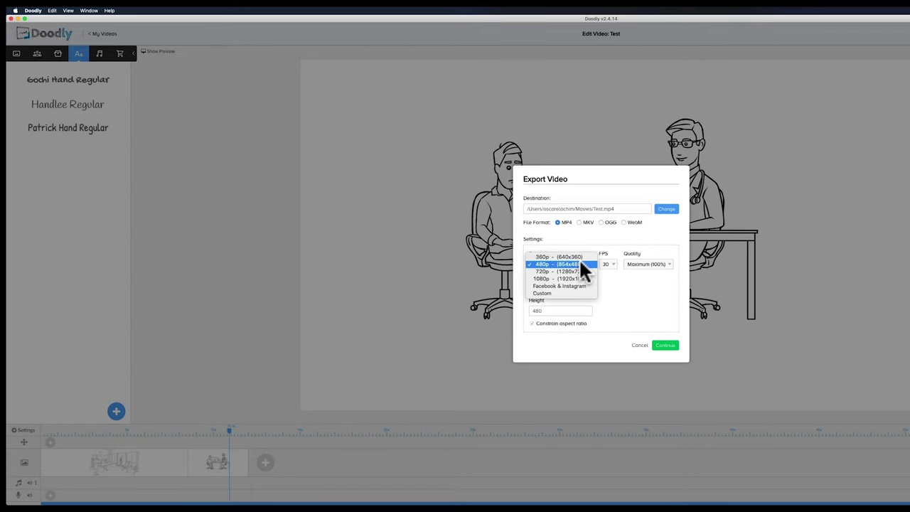
{"action": "left_click", "coordinate": [617, 295]}
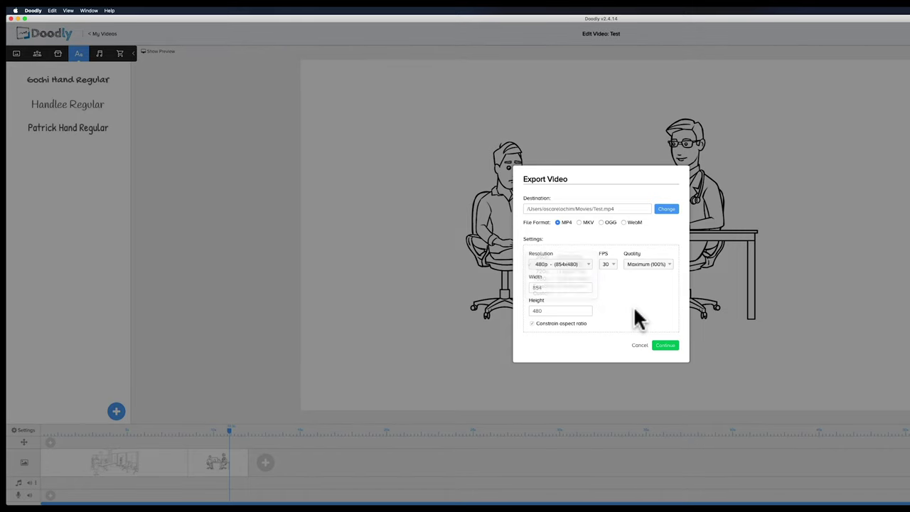
{"action": "left_click", "coordinate": [666, 347]}
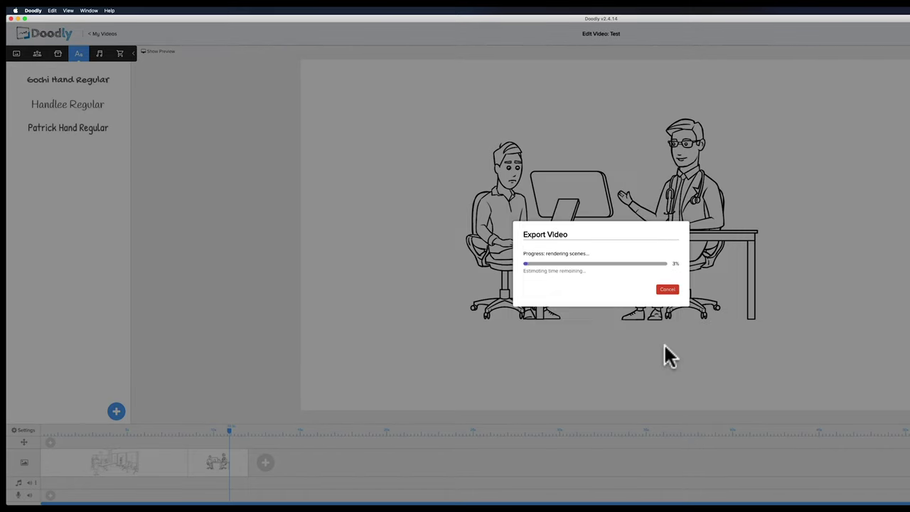
{"action": "left_click", "coordinate": [668, 290]}
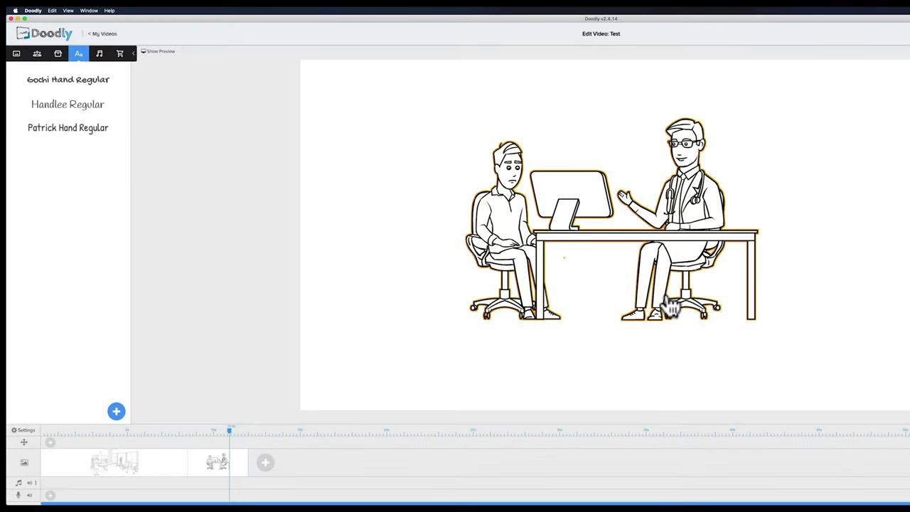